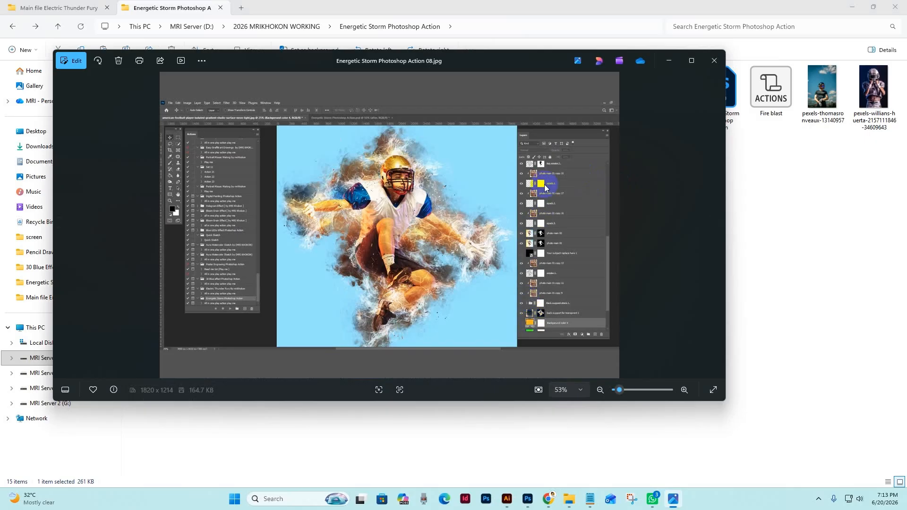
Browse the Energetic Storm Photoshop Action preview images, including the before/after samples, and close the image viewer.
key(Left)
key(Left)
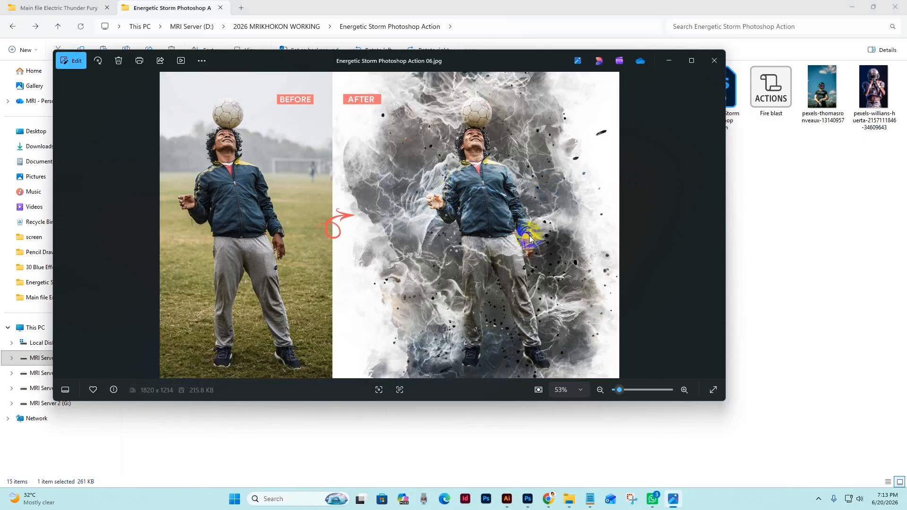
key(Right)
key(Left)
key(Left)
key(Left)
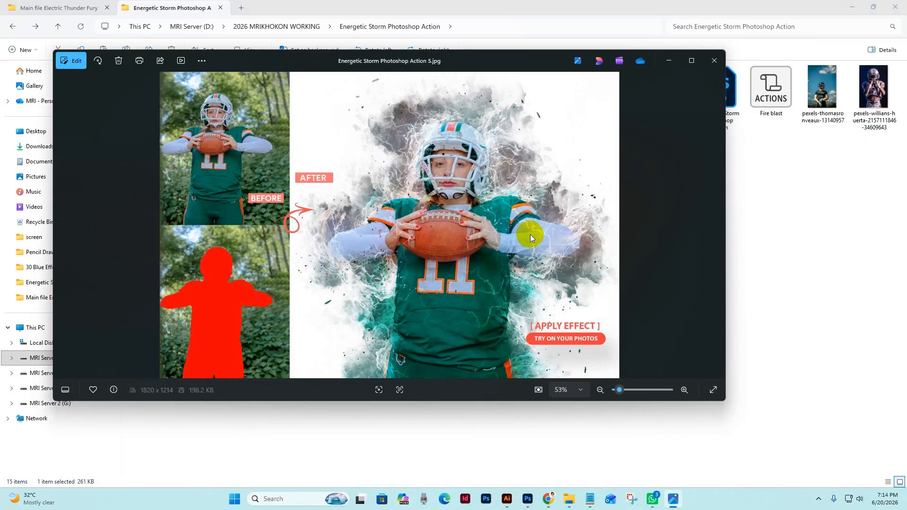
key(Right)
key(Left)
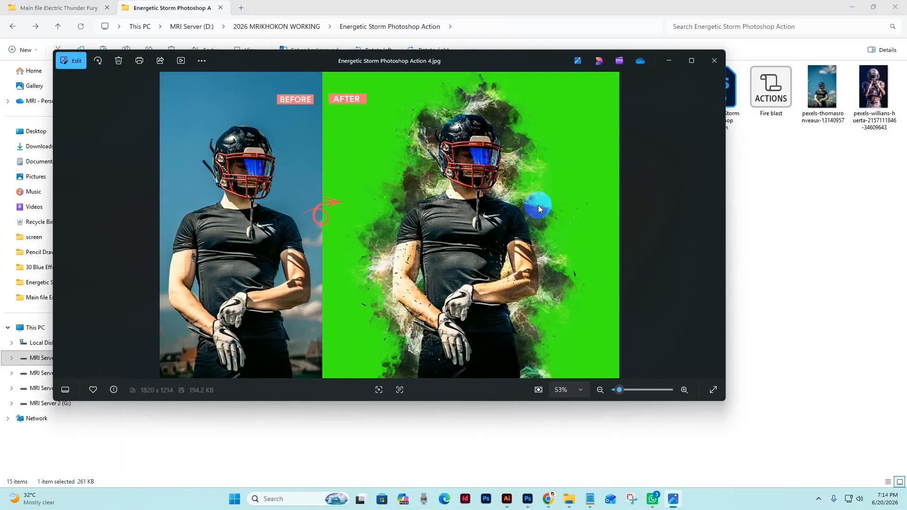
key(Right)
key(Right)
key(Right)
key(Right)
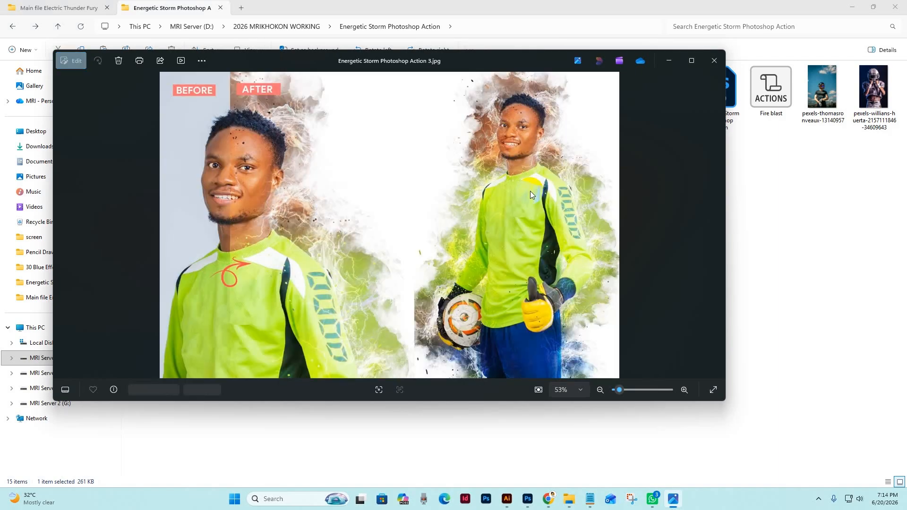
key(Left)
key(Right)
key(Left)
key(Left)
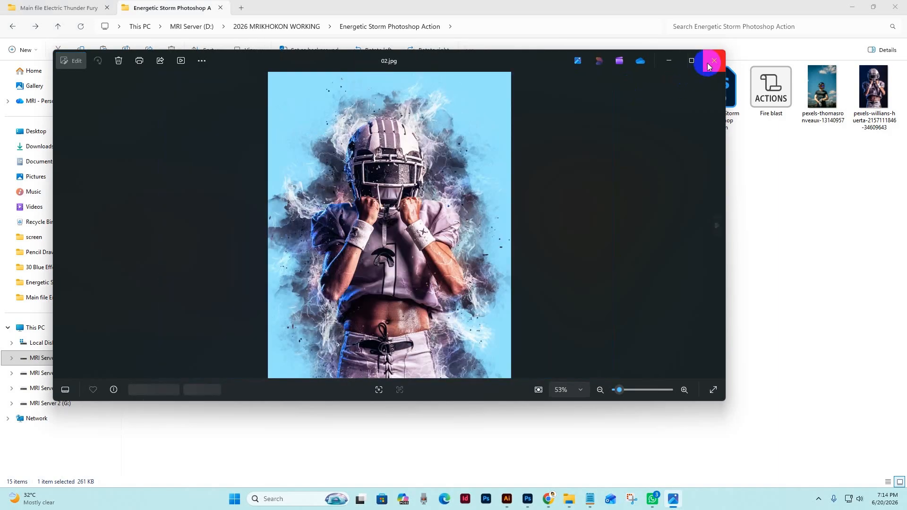
click(714, 61)
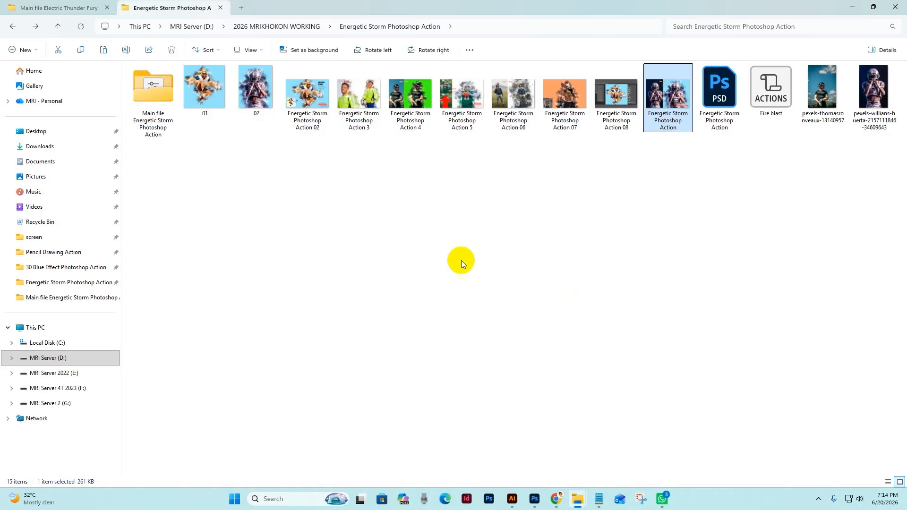
Open the Main file Energetic Storm Photoshop Action folder and view its "help file how to usgae" text document.
double_click(154, 99)
click(158, 108)
double_click(157, 109)
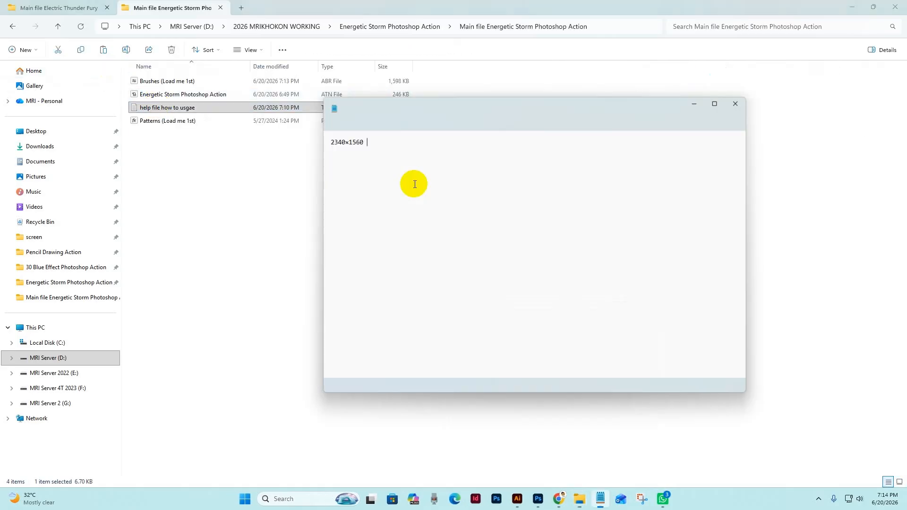
click(701, 90)
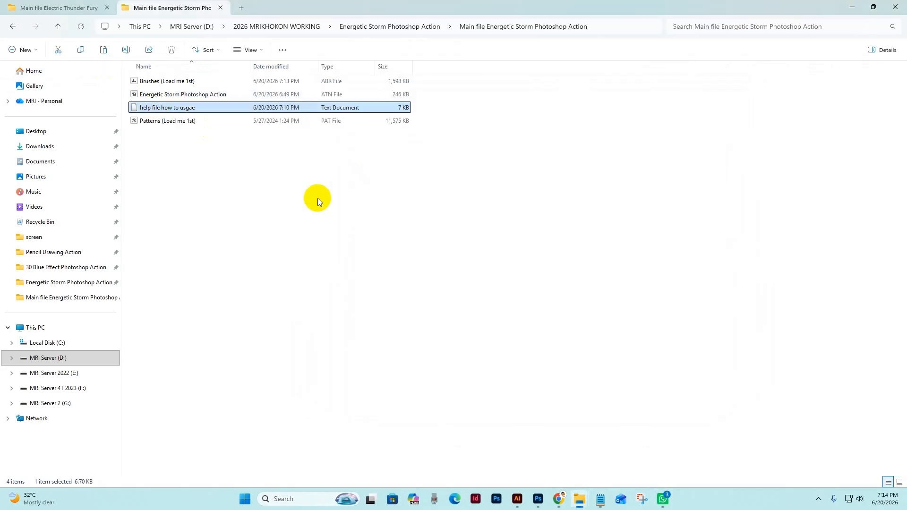
Load the Brushes (Load me 1st), Patterns (Load me 1st) and Energetic Storm Photoshop Action files into Photoshop.
click(181, 94)
click(170, 82)
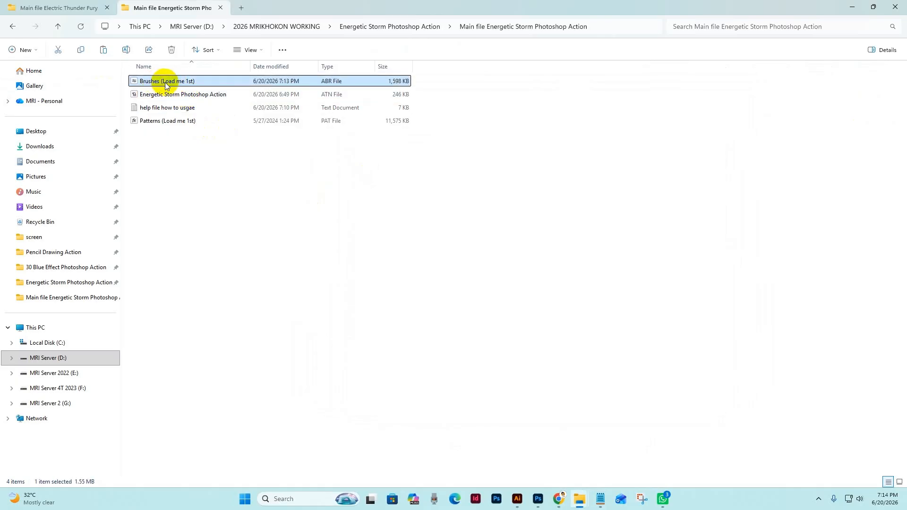
click(191, 129)
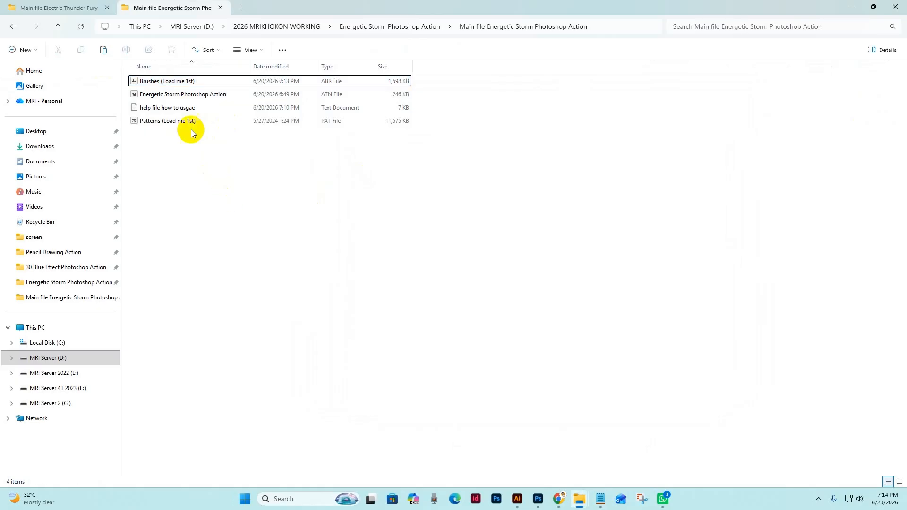
click(164, 83)
click(237, 206)
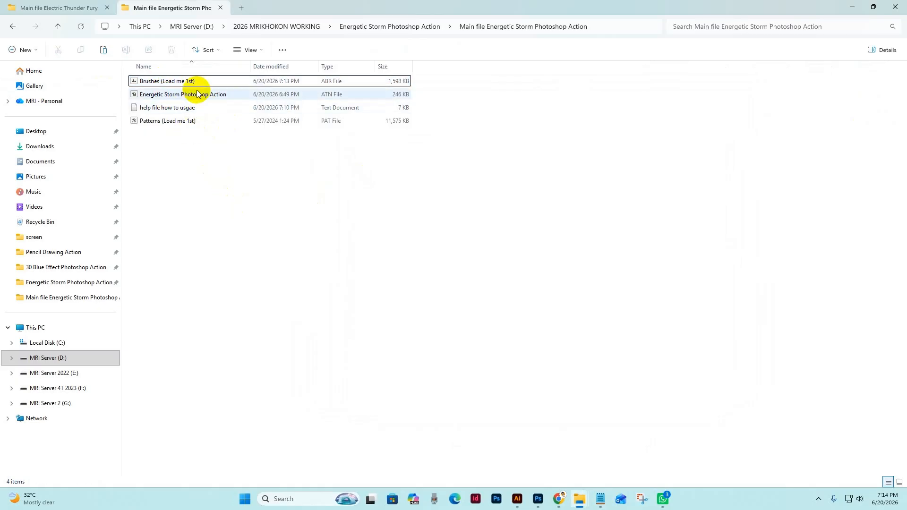
click(191, 84)
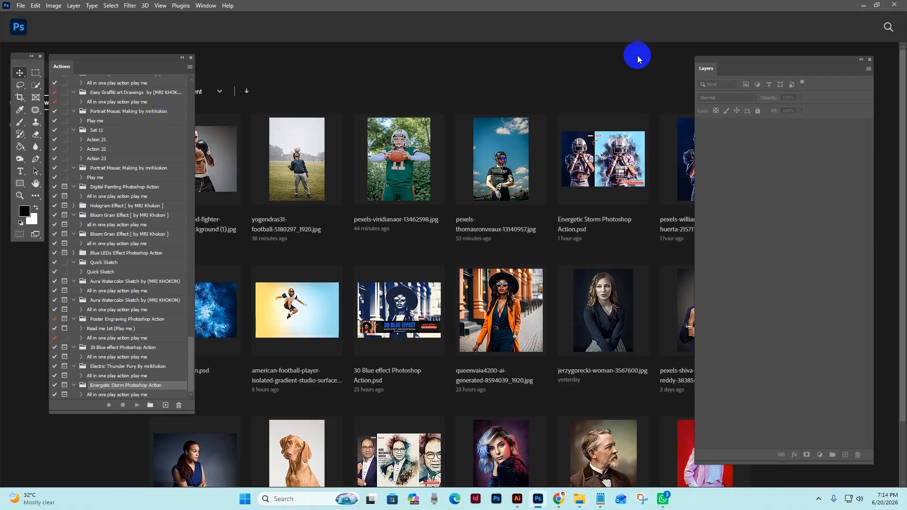
click(863, 6)
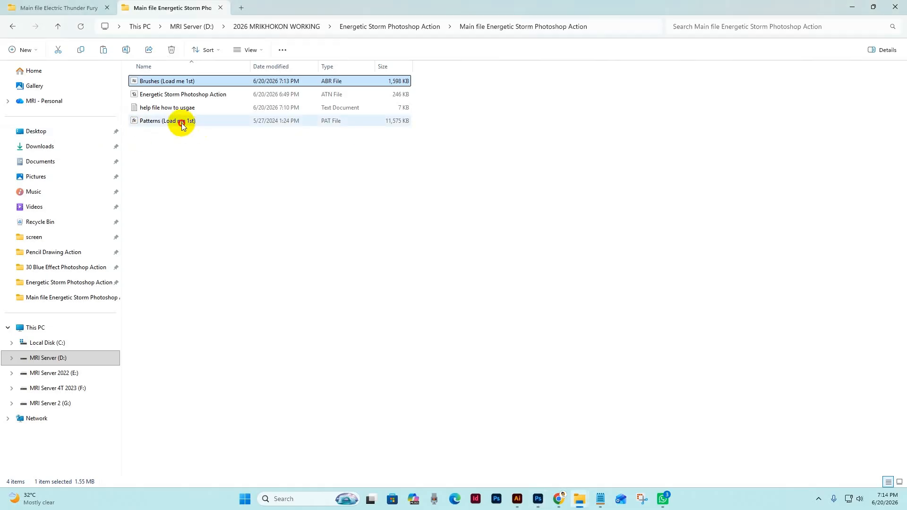
click(166, 121)
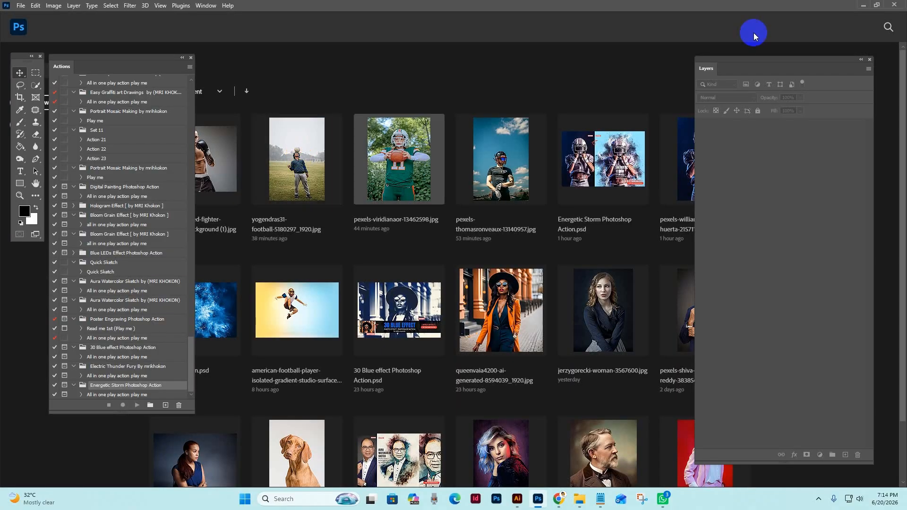
click(862, 7)
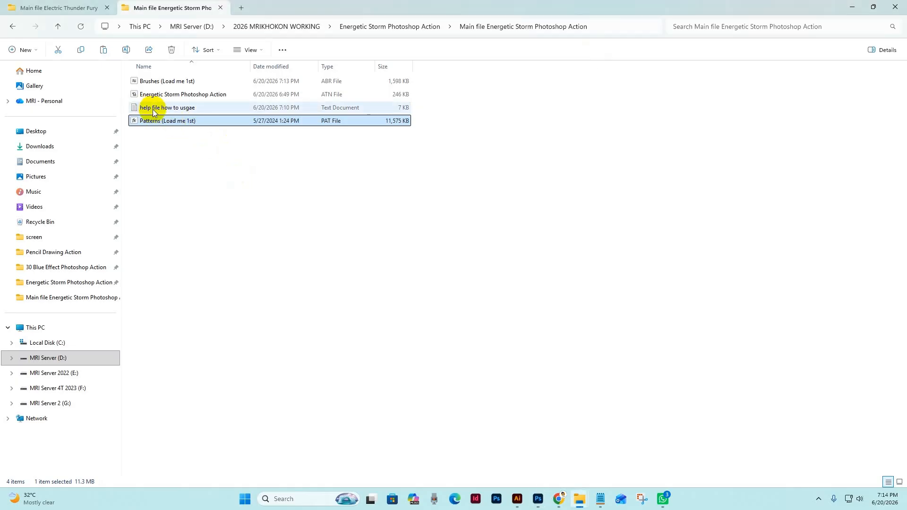
click(175, 98)
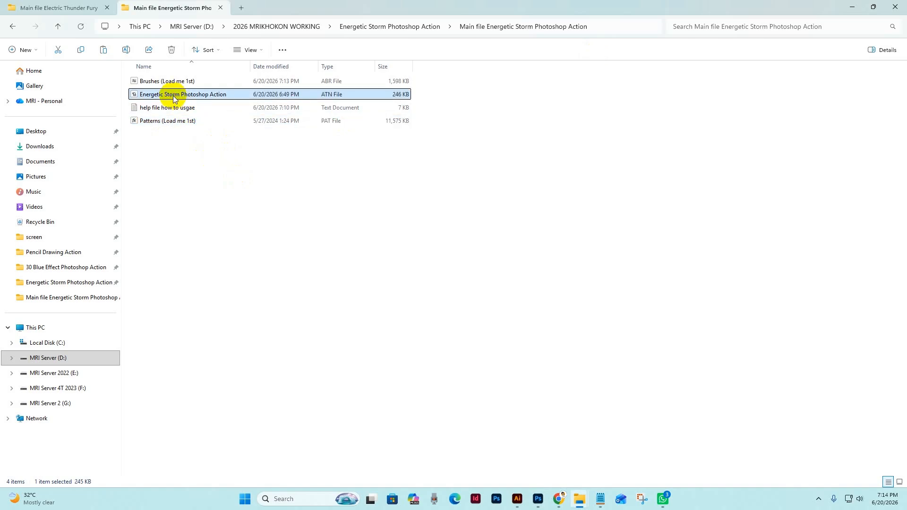
double_click(215, 97)
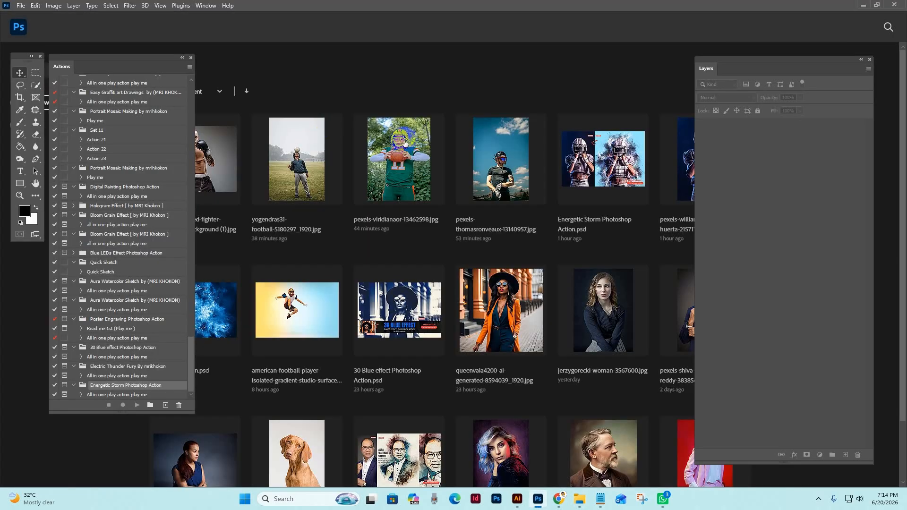
Redisplay the Actions panel and select "All in one play action play me" in the last Energetic Storm Photoshop Action set.
click(198, 5)
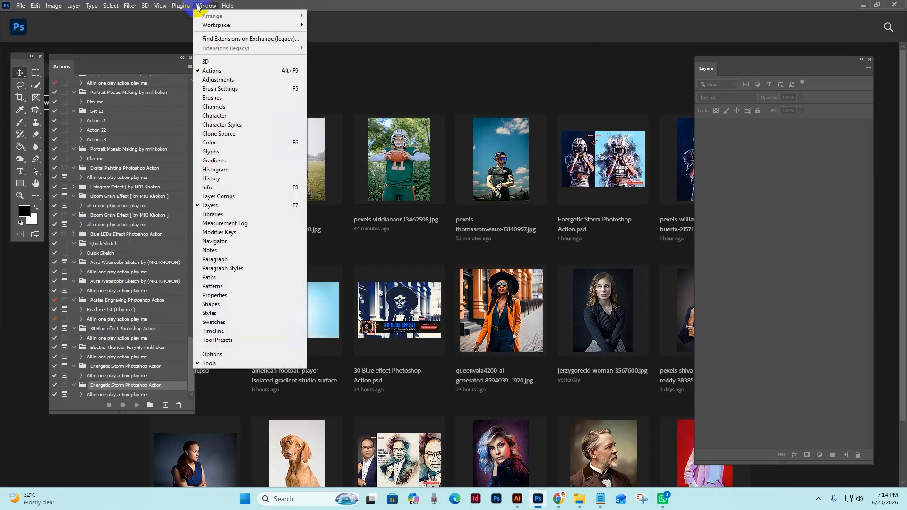
click(211, 71)
click(198, 6)
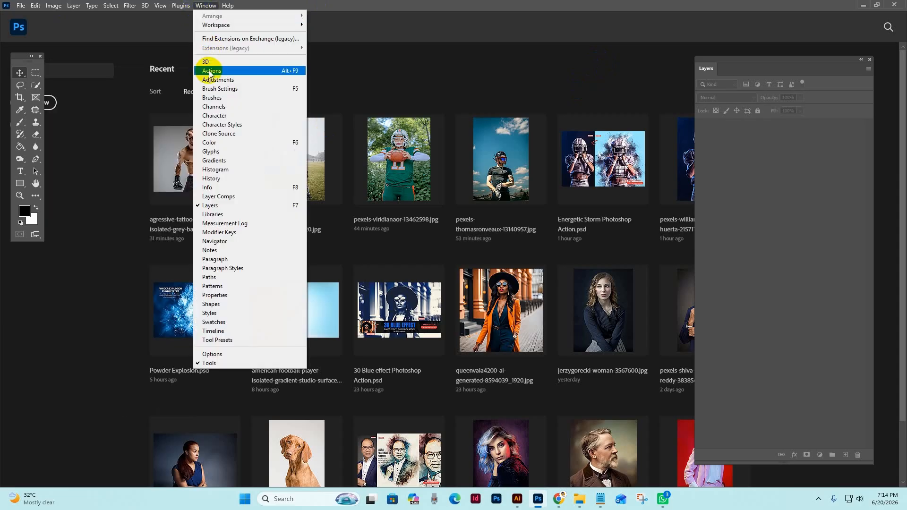
click(212, 70)
drag(89, 62, 110, 58)
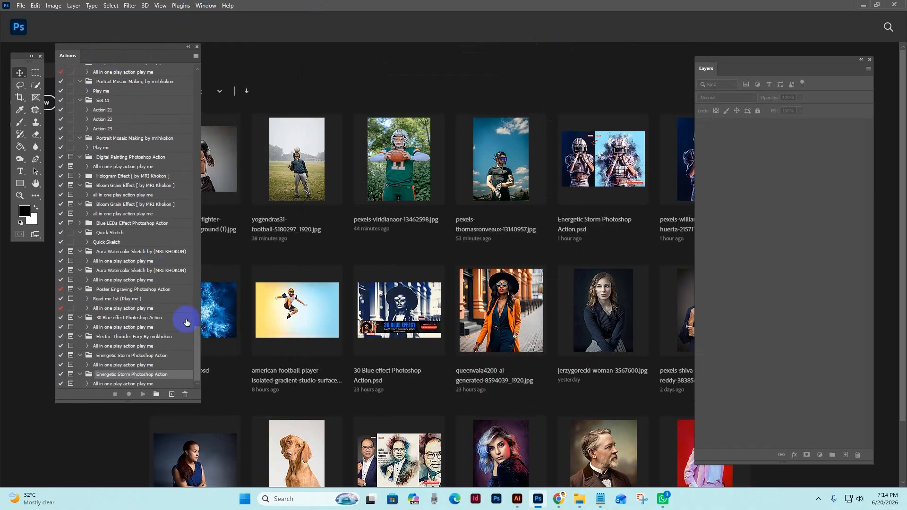
drag(197, 374, 180, 390)
Switch to File Explorer and view the user guide in the "help file how to usgae" document.
mouse_move(579, 499)
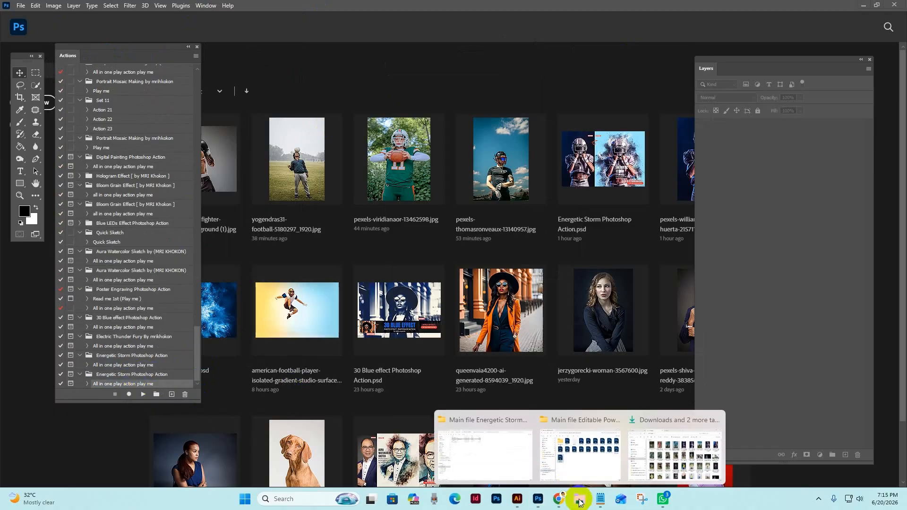
click(473, 455)
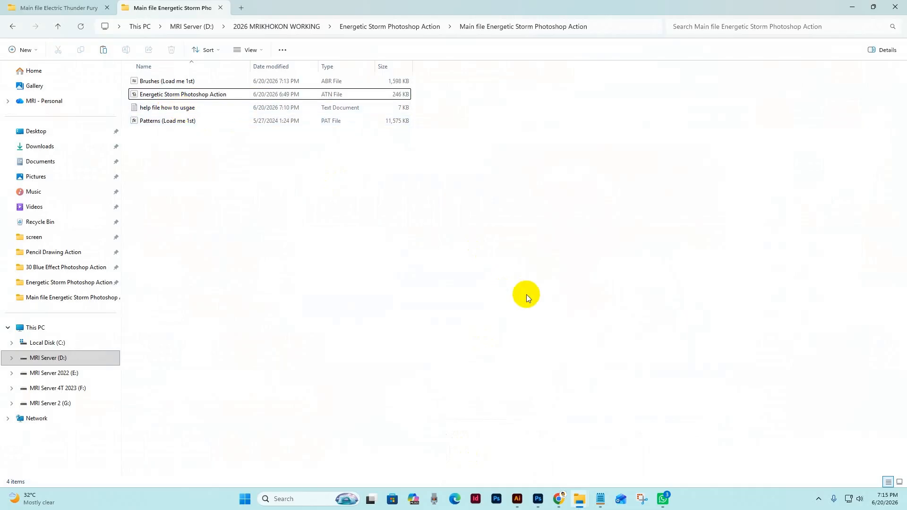
click(178, 109)
double_click(178, 112)
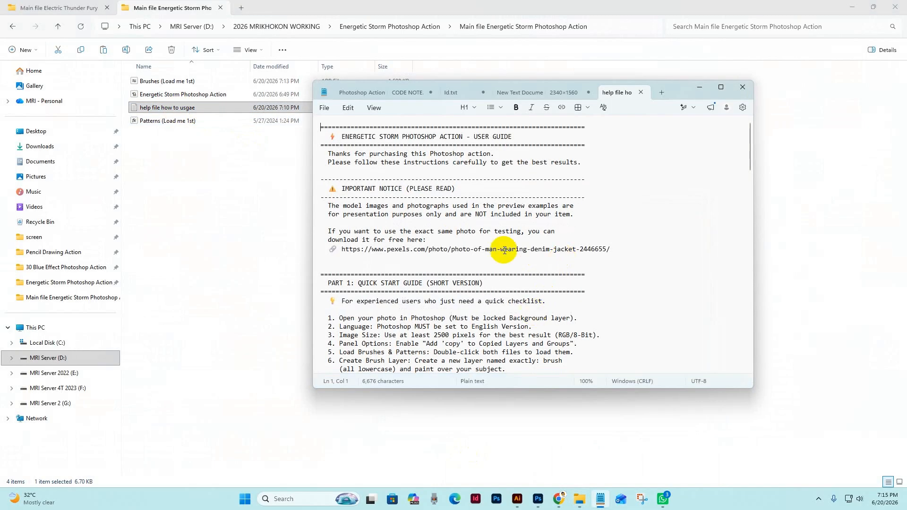
click(698, 92)
Open the helmeted football player photo from the Energetic Storm Photoshop Action folder in Photoshop and reposition the Layers panel.
key(alt+Left)
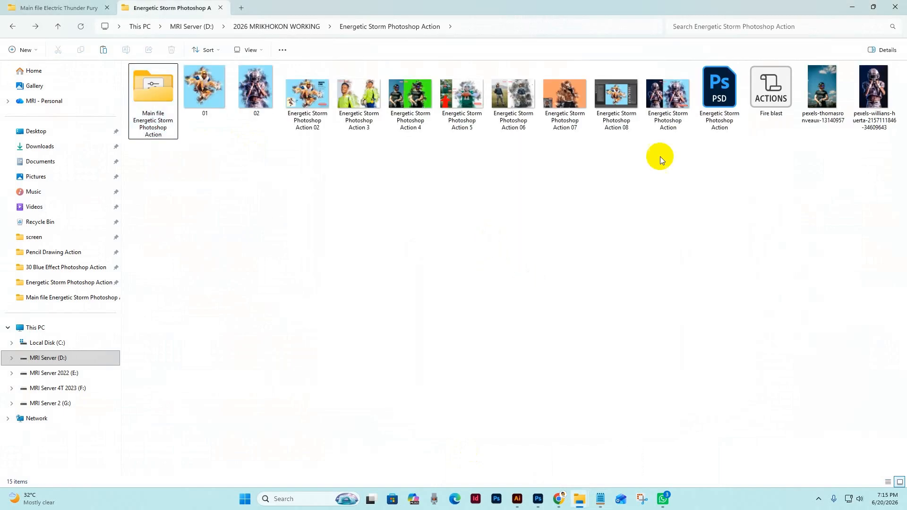
click(865, 96)
click(533, 499)
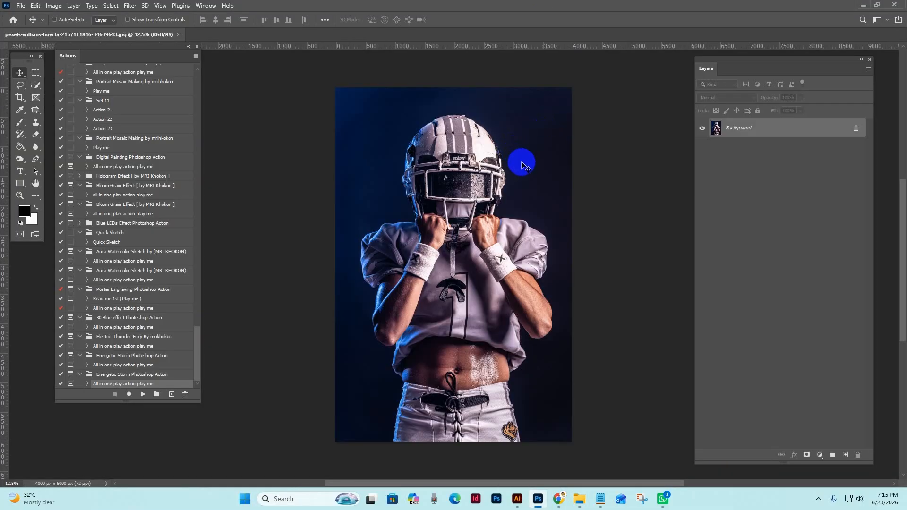
drag(748, 68, 734, 68)
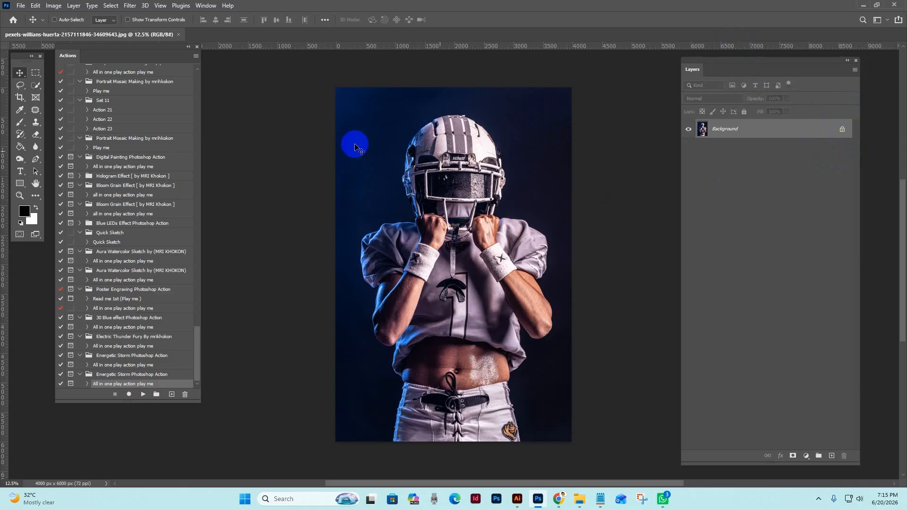
Expand the canvas with the Crop tool to about 5040 x 6528 px, adding white space above and on both sides of the photo.
key(c)
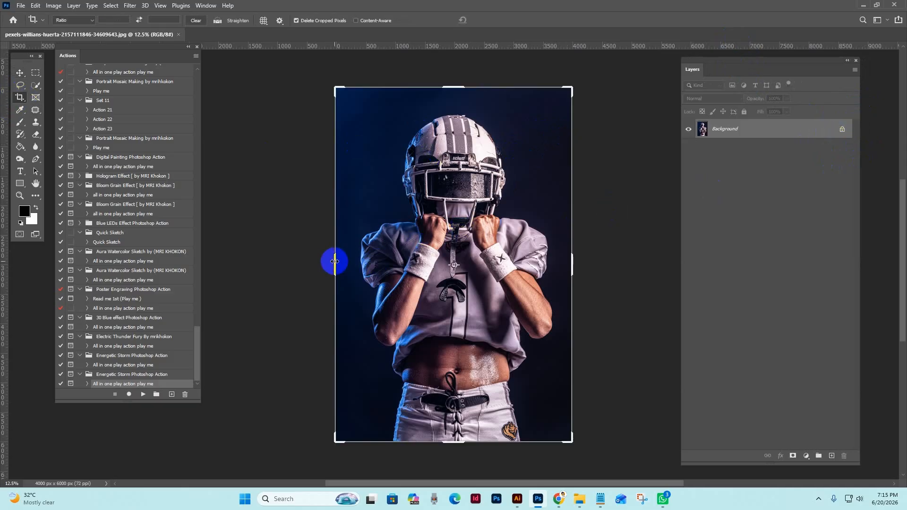
drag(573, 265, 584, 263)
drag(317, 266, 303, 259)
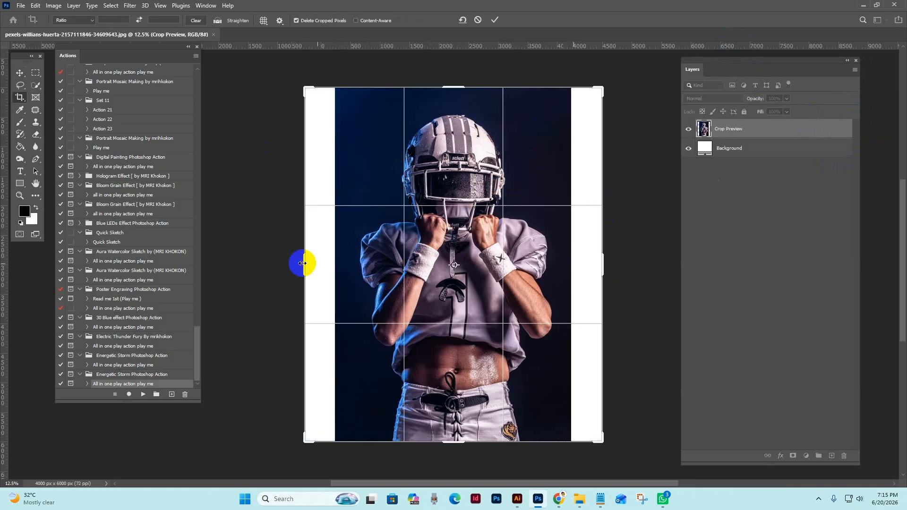
drag(458, 79, 458, 71)
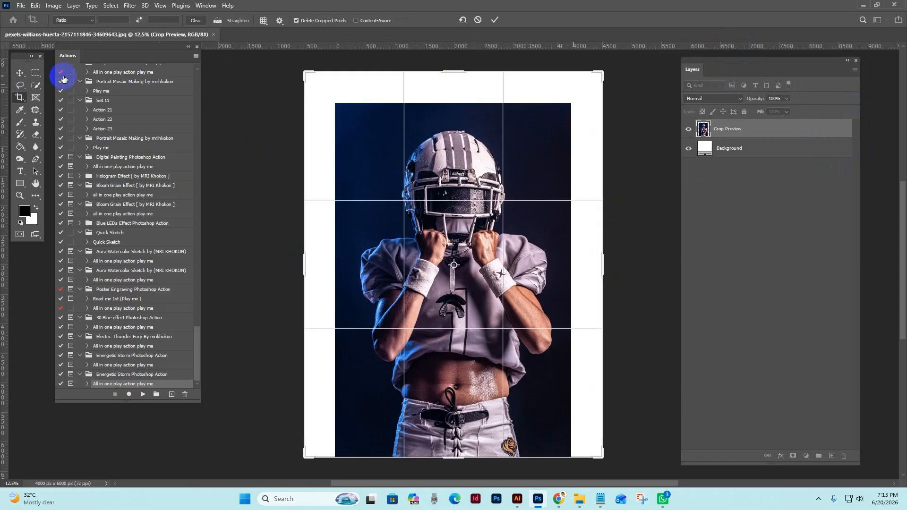
click(19, 73)
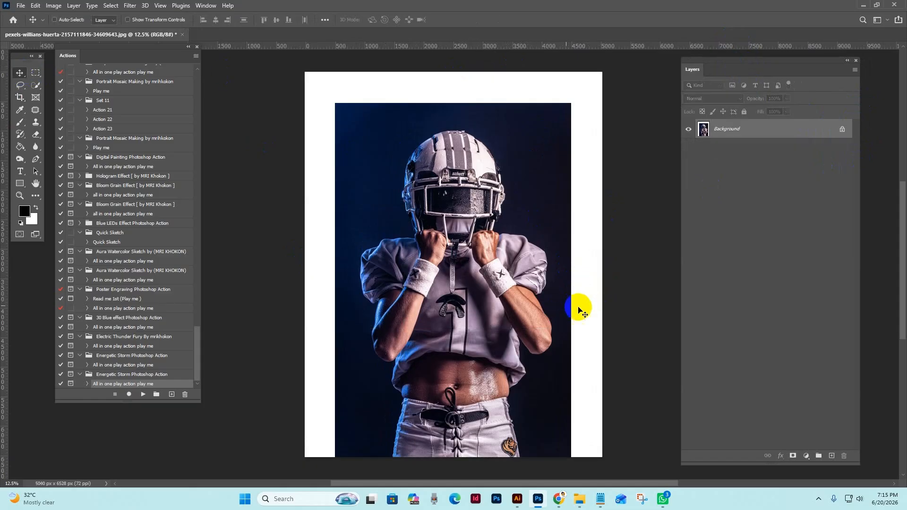
Select the white strips above and on both sides of the photo with the Rectangular Marquee, slightly overlapping the photo's edges.
click(35, 73)
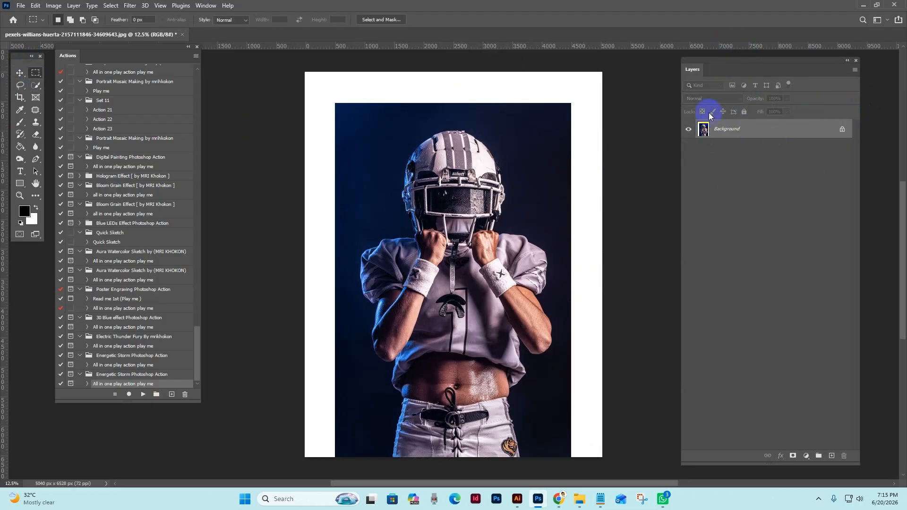
drag(561, 69, 652, 458)
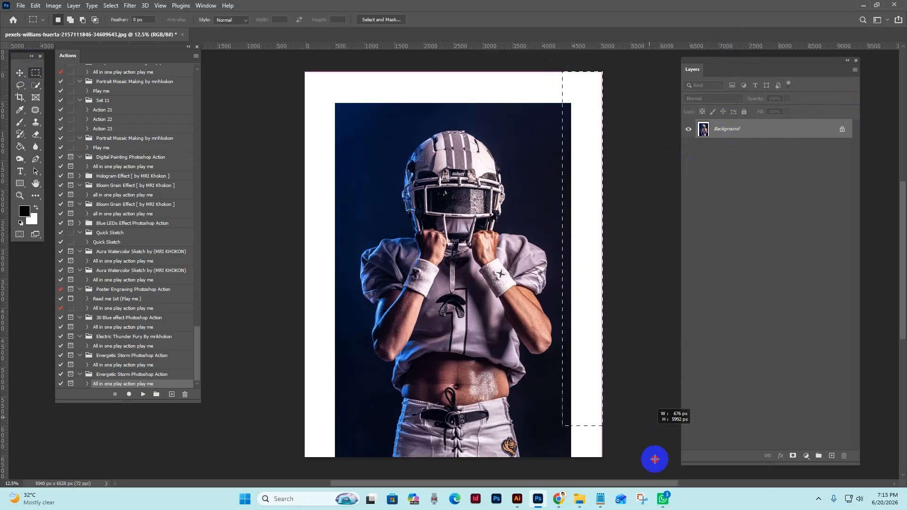
drag(298, 67, 656, 112)
drag(289, 67, 335, 391)
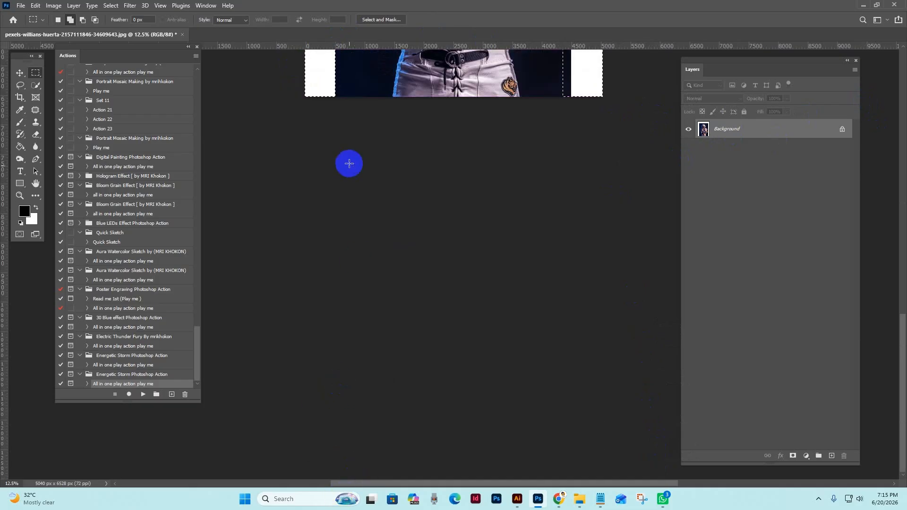
drag(427, 93, 407, 381)
drag(407, 217, 400, 242)
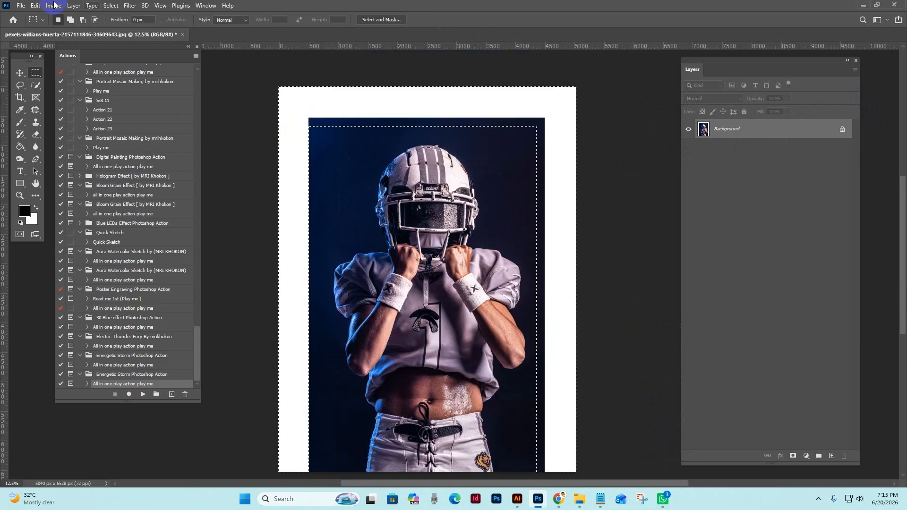
Fill the selected white strips around the photo with Content-Aware Fill, output to a new layer, and clear the selection.
click(35, 6)
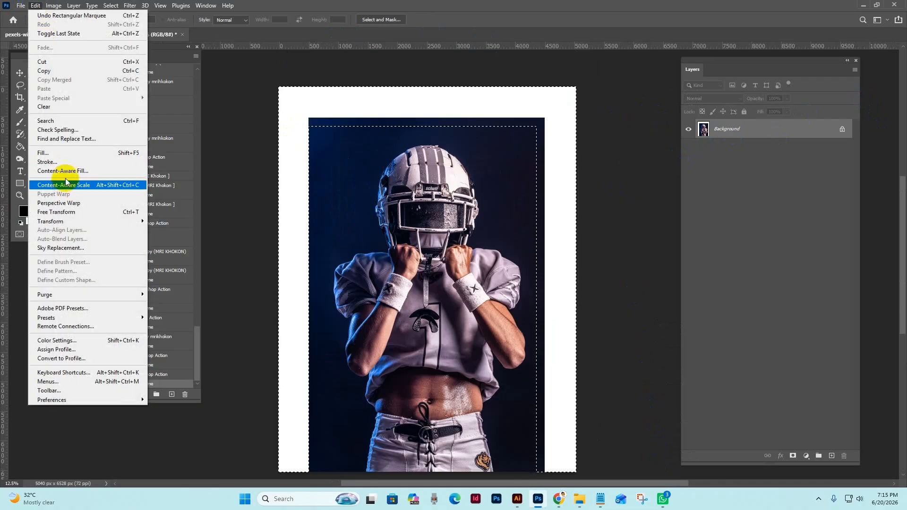
click(64, 171)
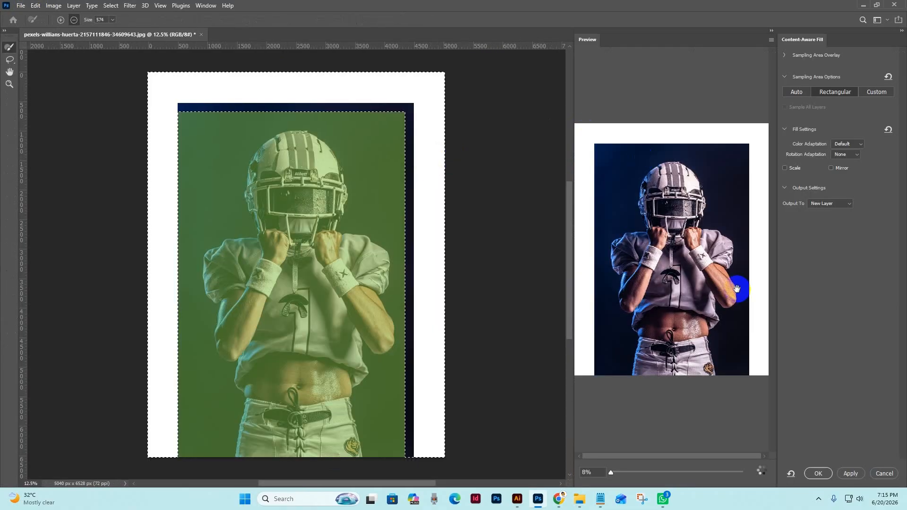
click(817, 473)
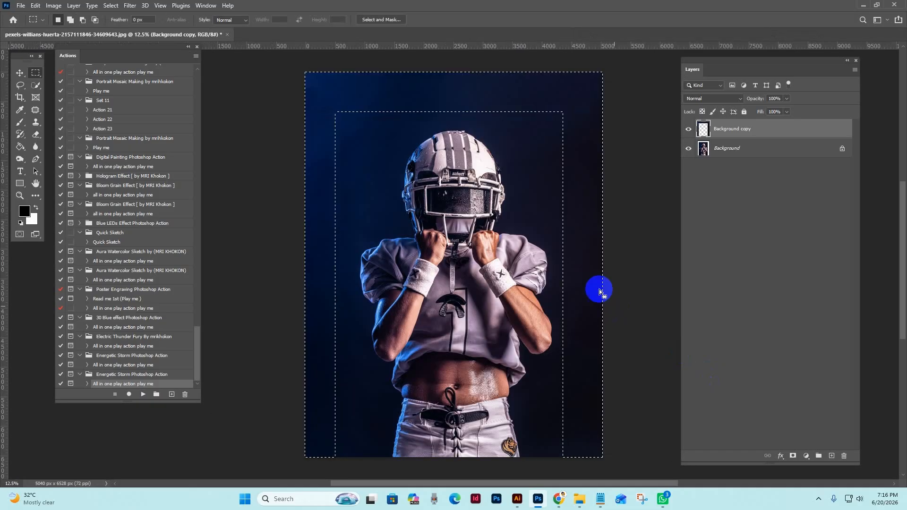
click(111, 5)
click(121, 24)
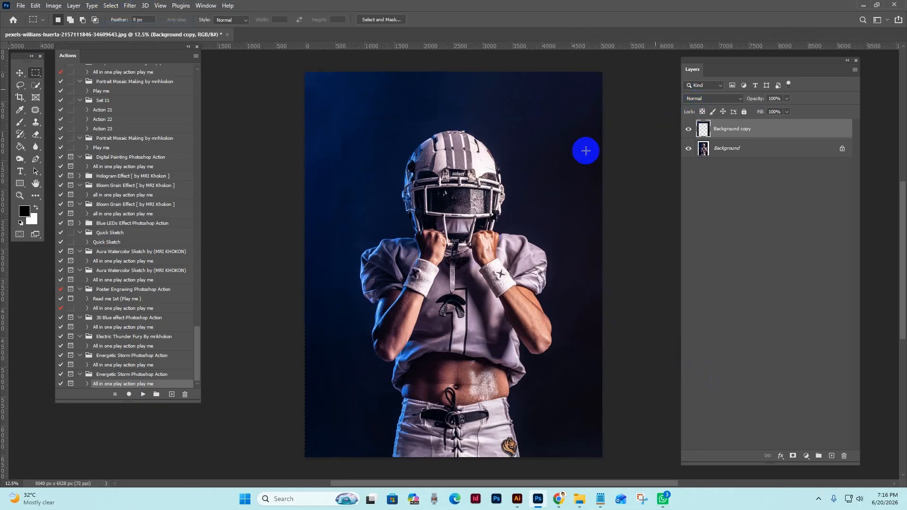
Flatten the image so the filled strips and the photo form a single Background layer.
click(20, 73)
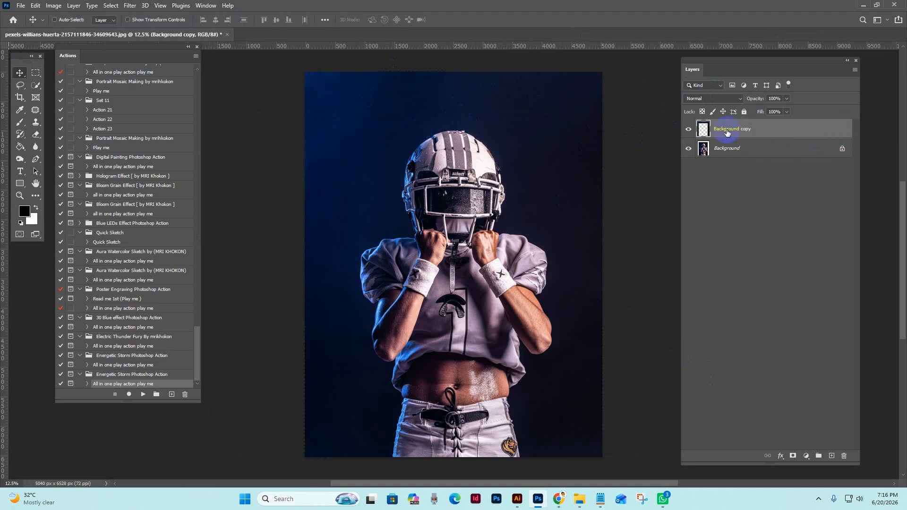
right_click(764, 130)
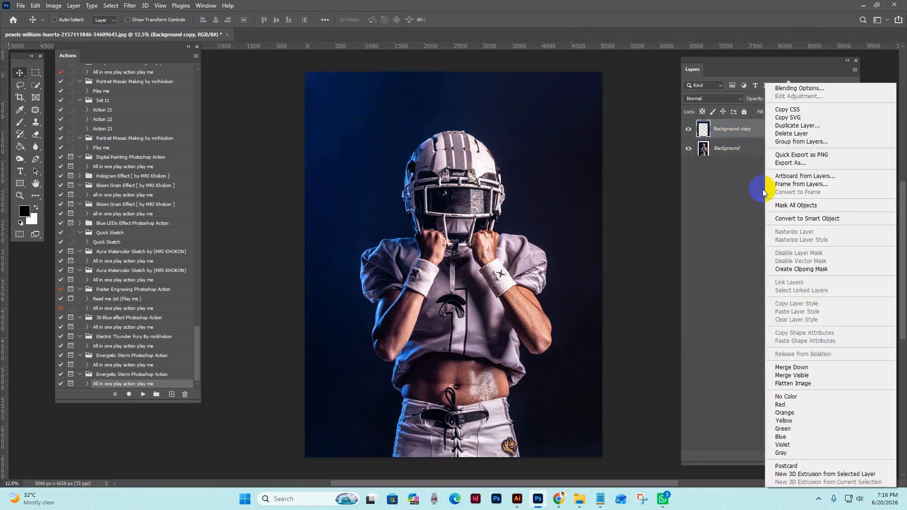
click(802, 384)
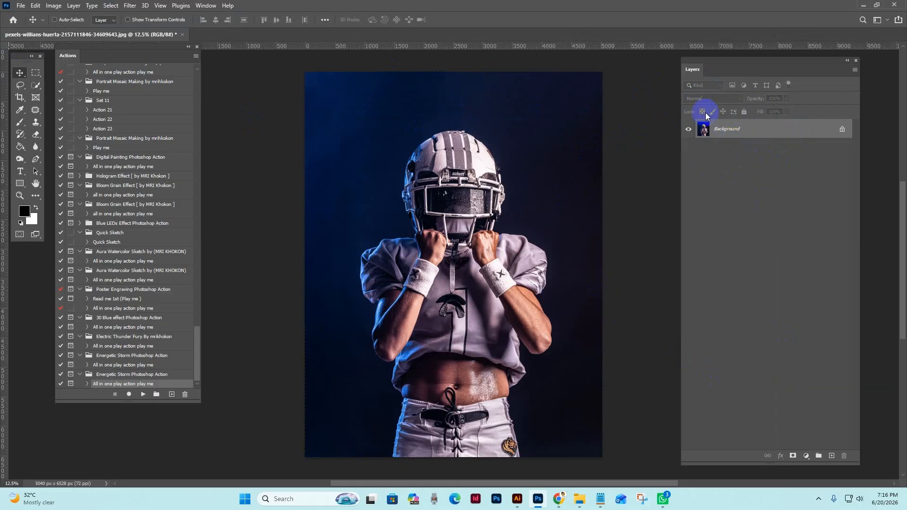
Select the football player with Select Subject and add a new layer named "brush".
click(111, 5)
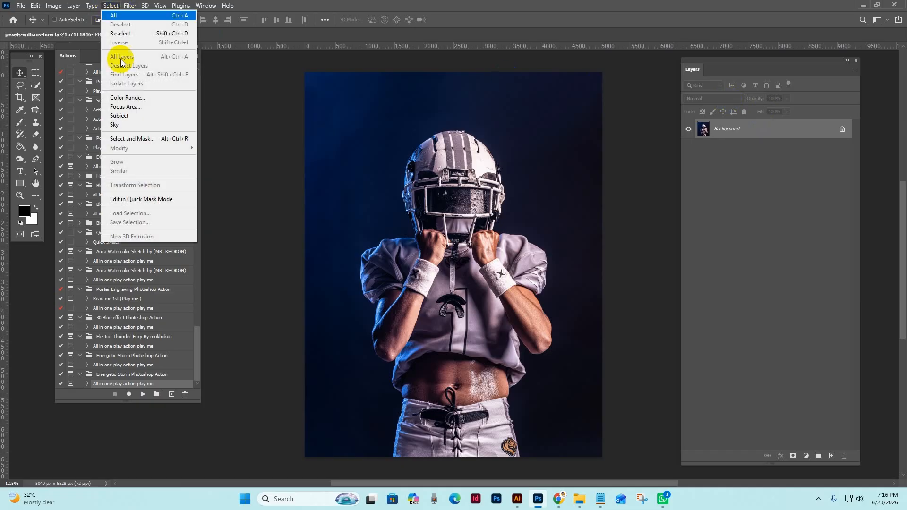
click(126, 121)
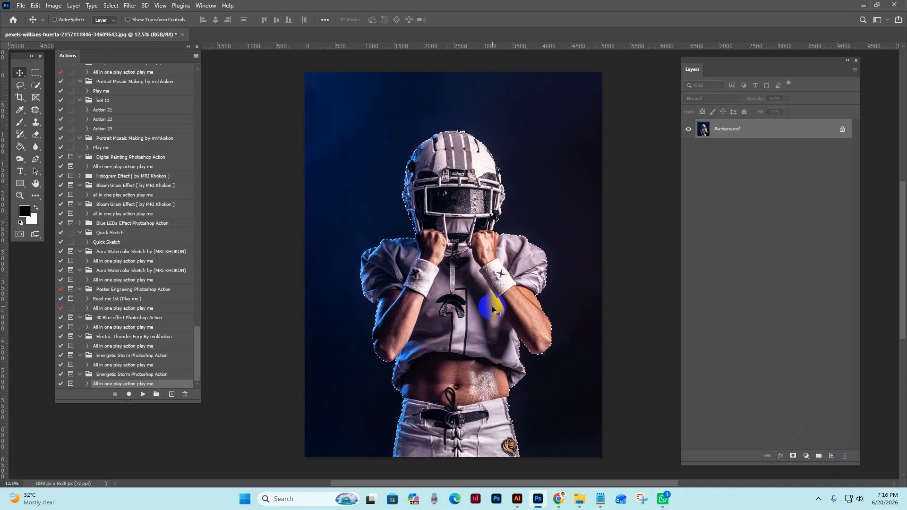
click(831, 456)
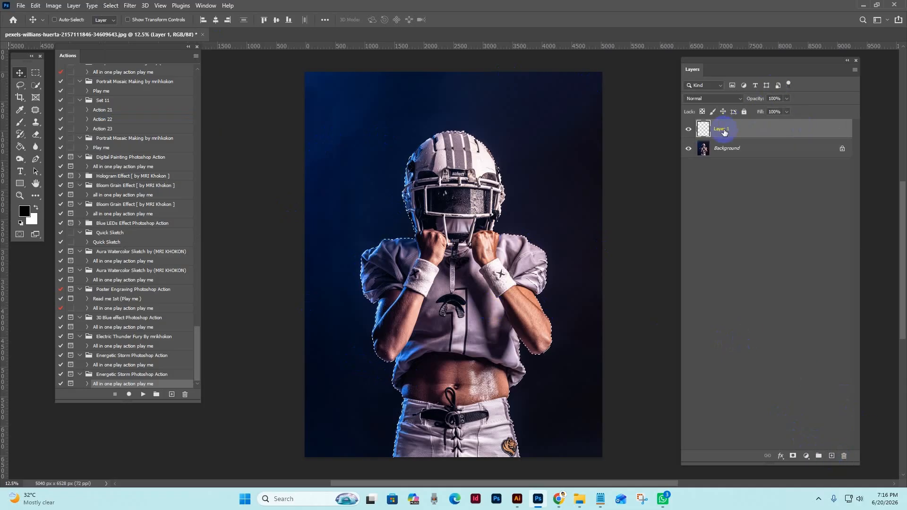
click(765, 130)
text(brush)
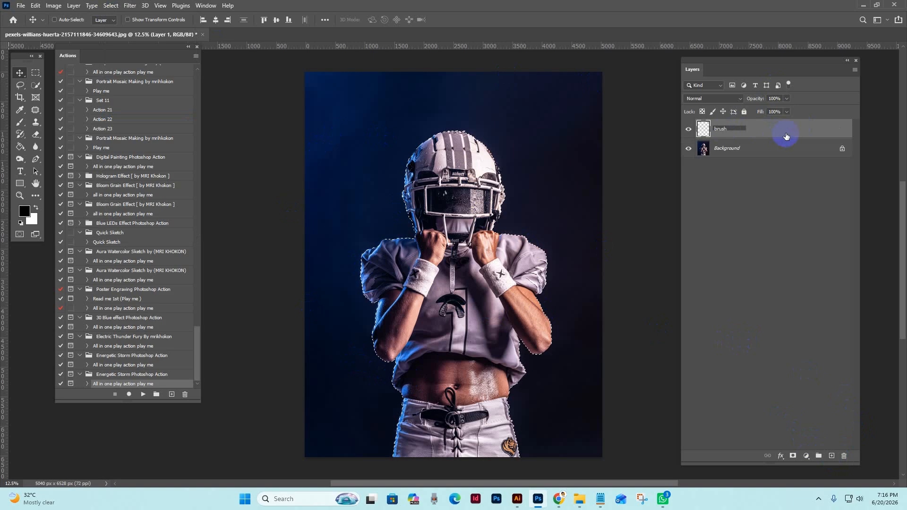
key(Return)
Set the foreground color to red f30000 and fill the player selection on the brush layer with the Paint Bucket.
key(i)
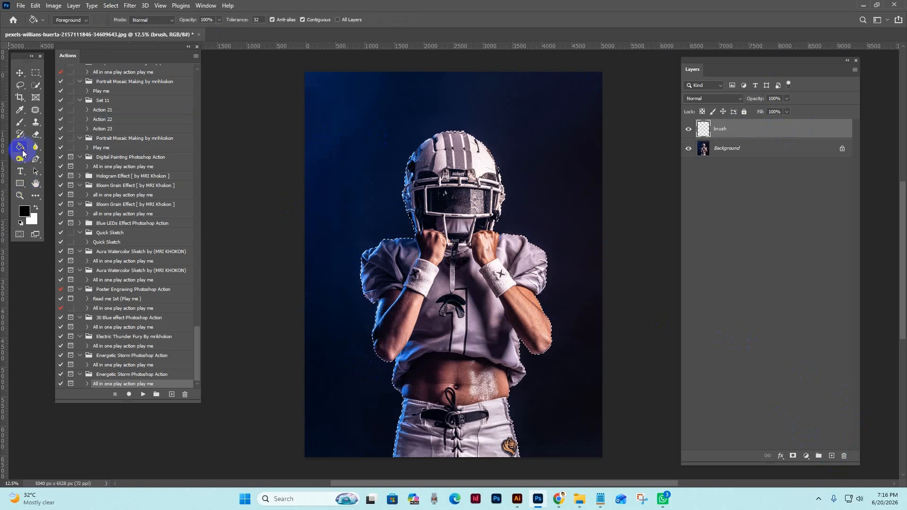
click(25, 211)
click(741, 321)
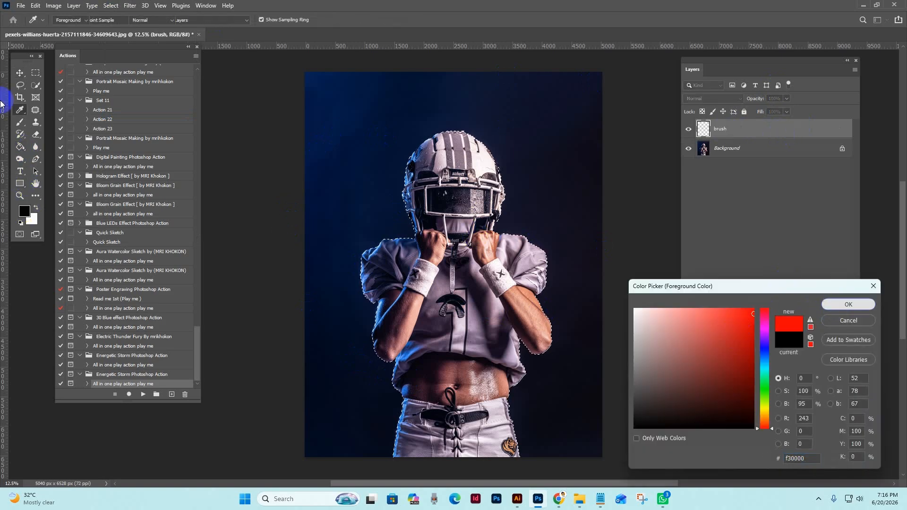
click(848, 304)
click(25, 148)
right_click(23, 149)
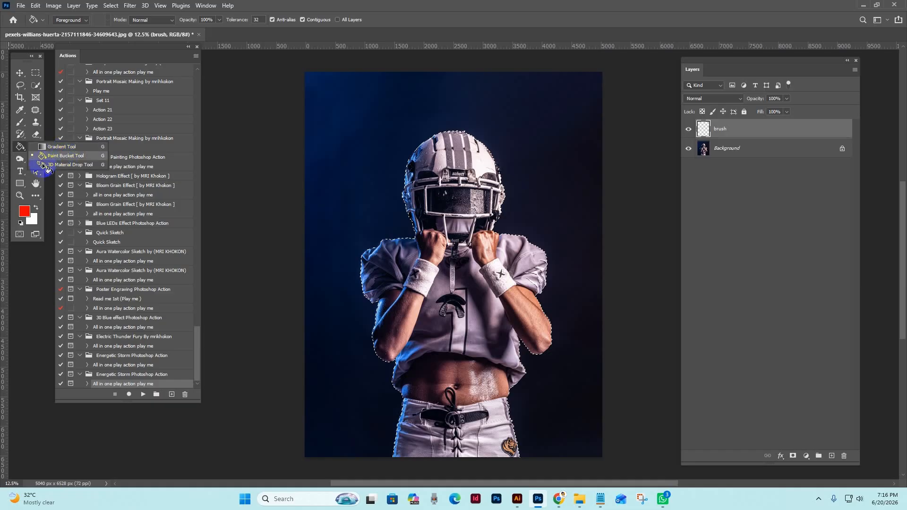
click(51, 157)
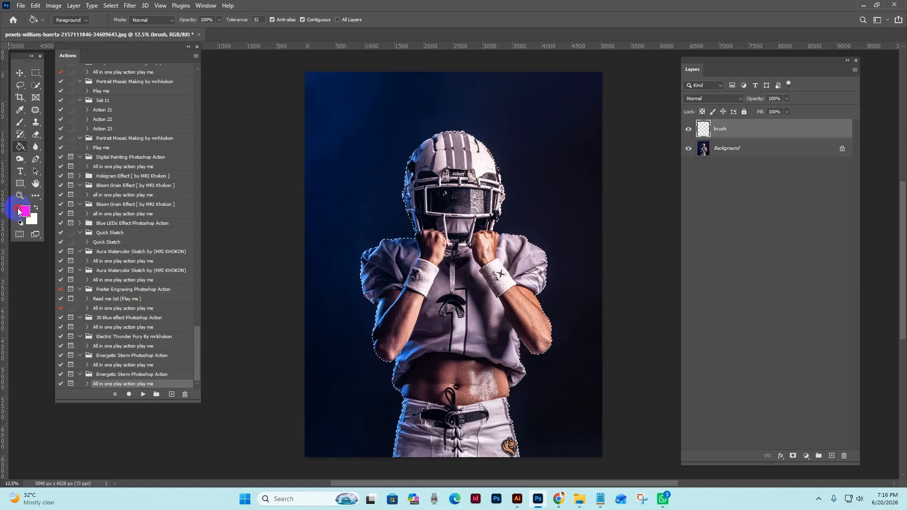
click(458, 193)
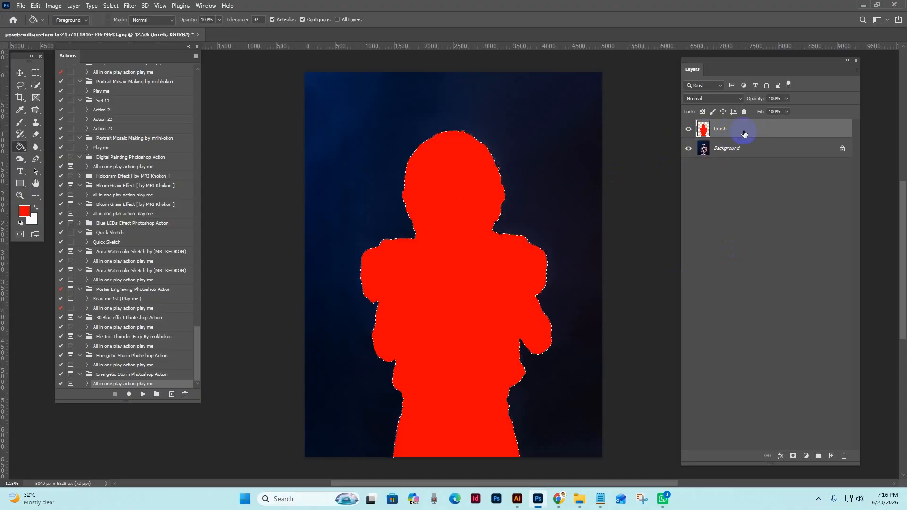
Clear the selection and run "All in one play action play me" from the last Energetic Storm Photoshop Action set.
click(21, 74)
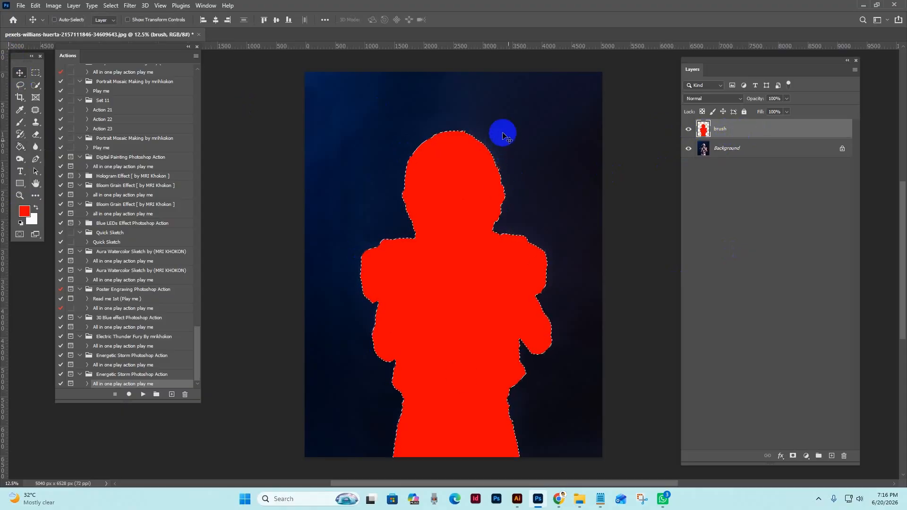
click(108, 9)
click(120, 25)
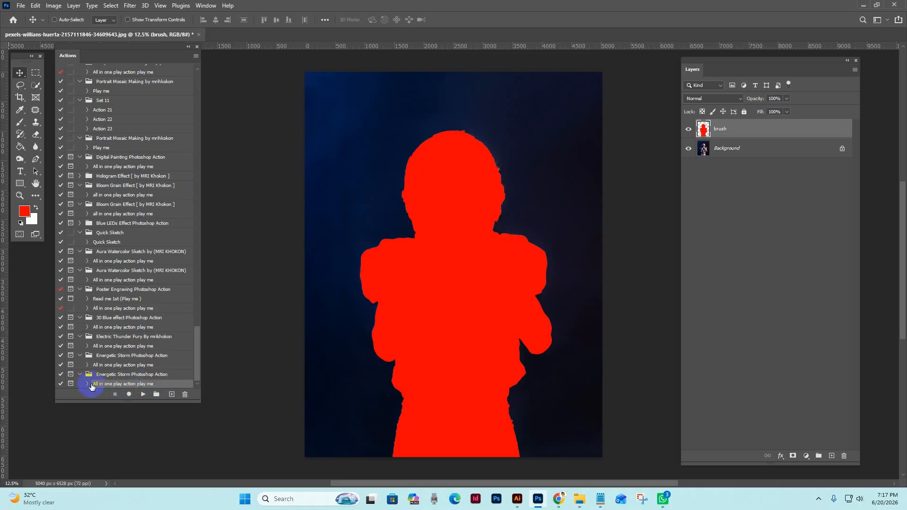
click(144, 395)
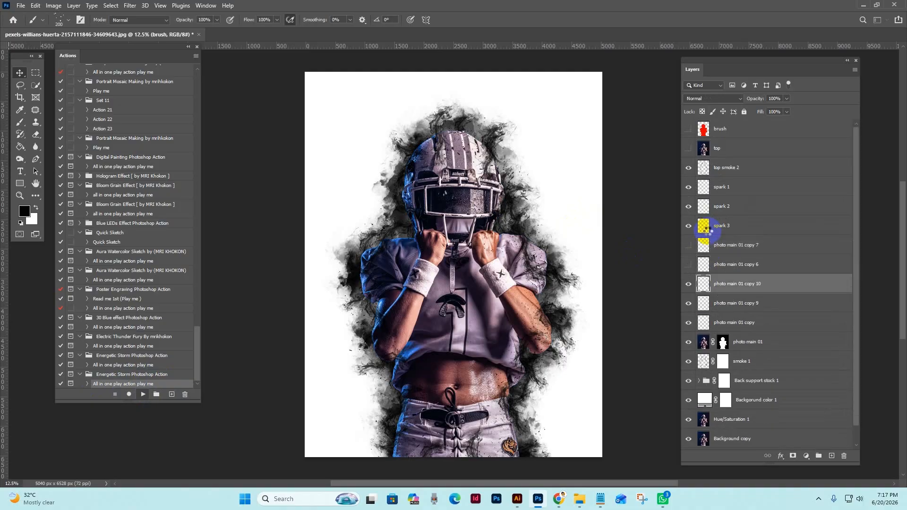
drag(528, 155, 458, 141)
click(477, 219)
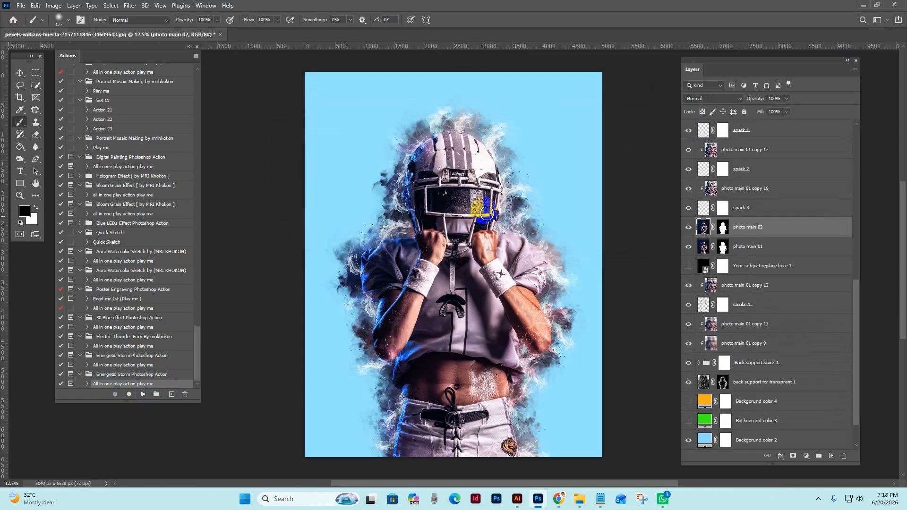
Examine the finished effect and its layer stack up close, comparing the image with the "photo main 02" layer hidden and shown.
key(z)
click(428, 151)
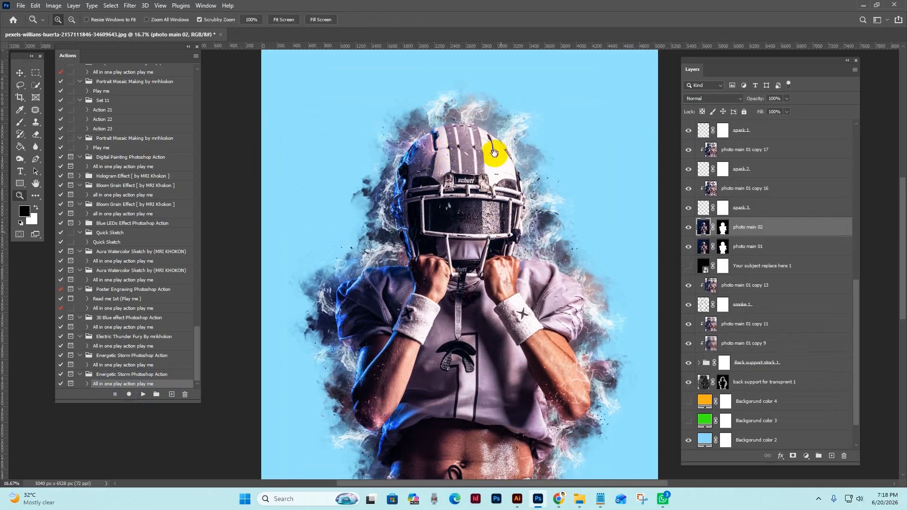
scroll(496, 145, down, 3)
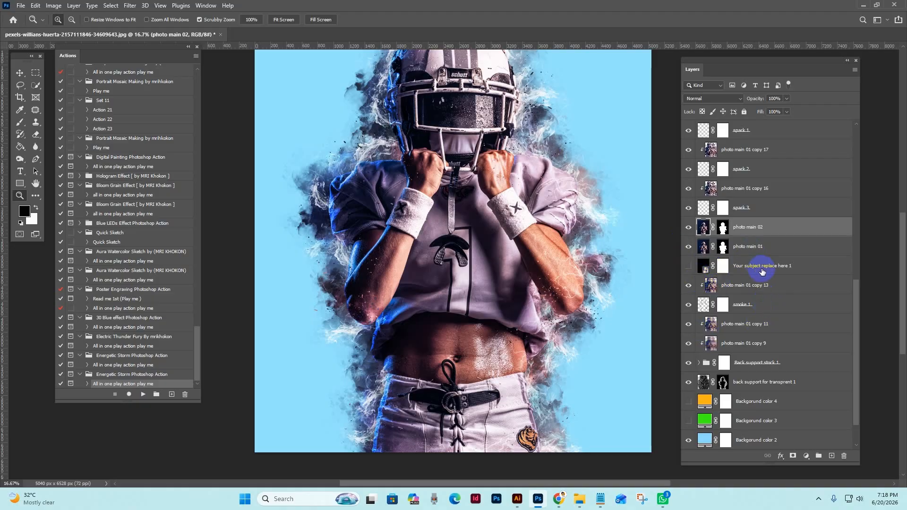
scroll(539, 250, up, 2)
scroll(786, 250, up, 1)
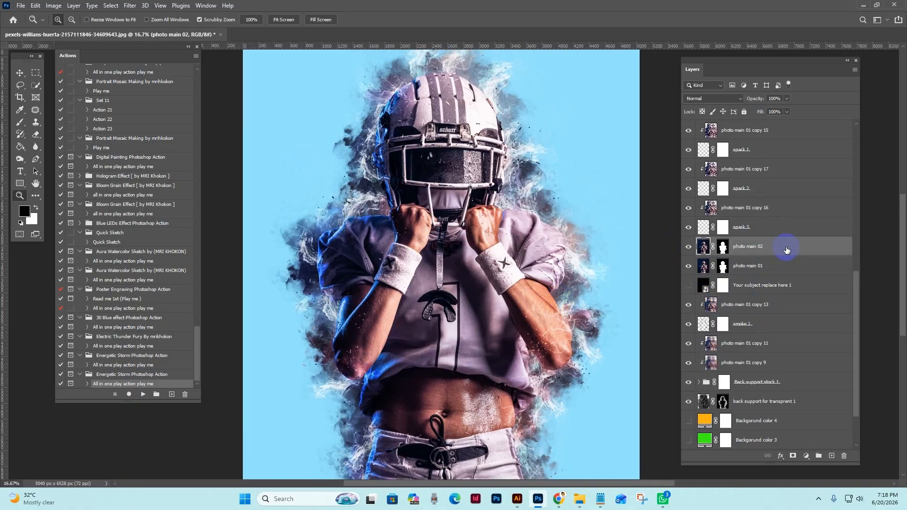
scroll(786, 250, up, 5)
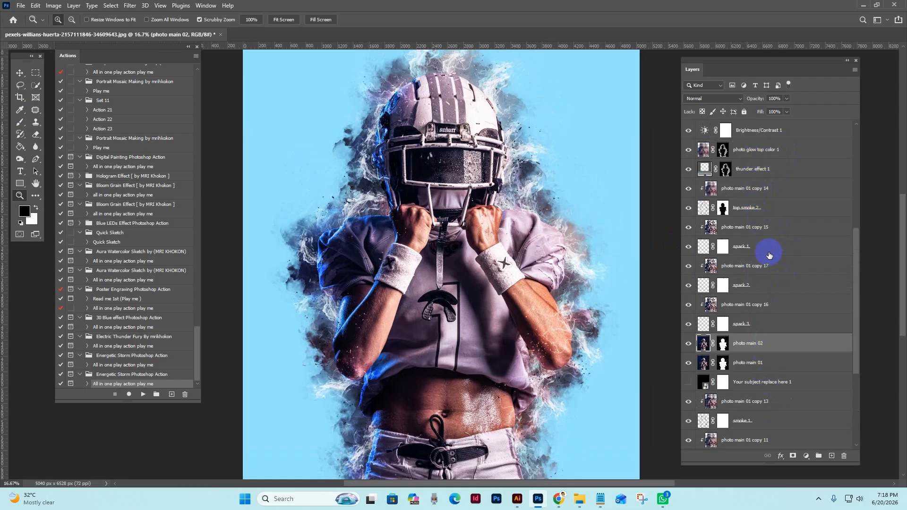
scroll(769, 255, down, 2)
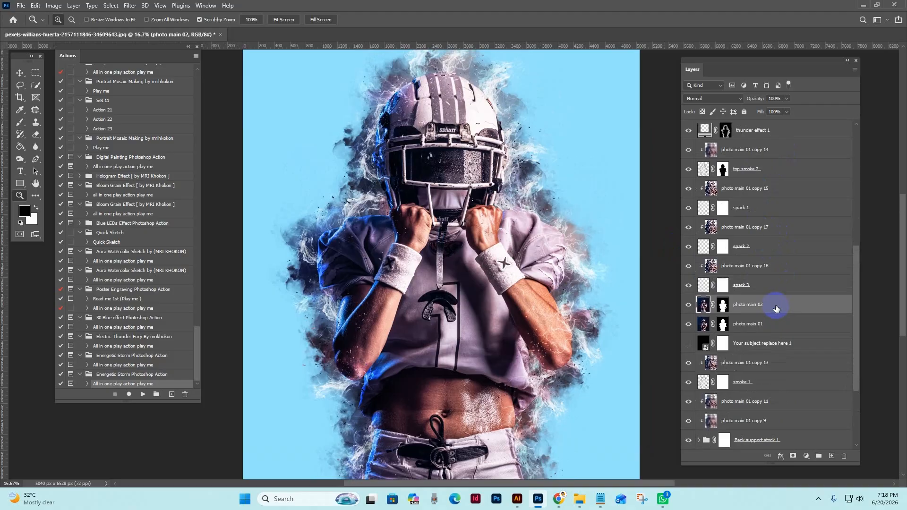
click(689, 305)
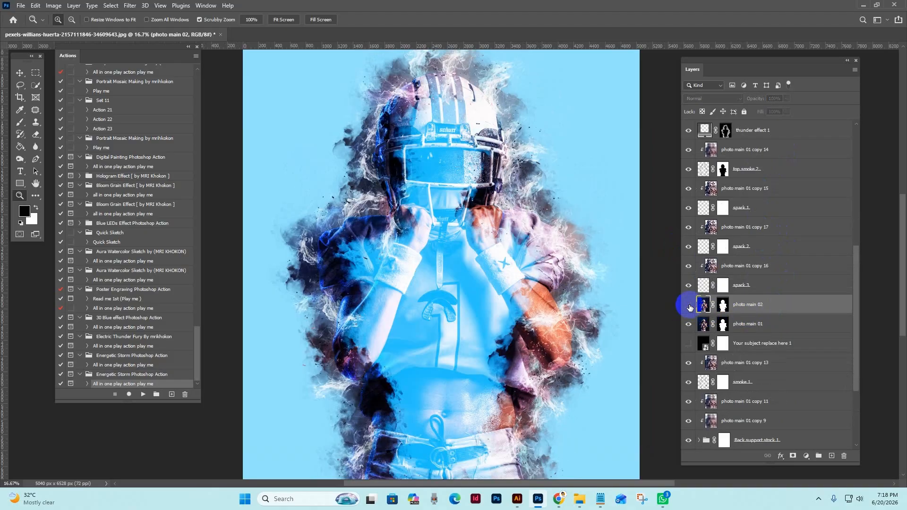
click(689, 306)
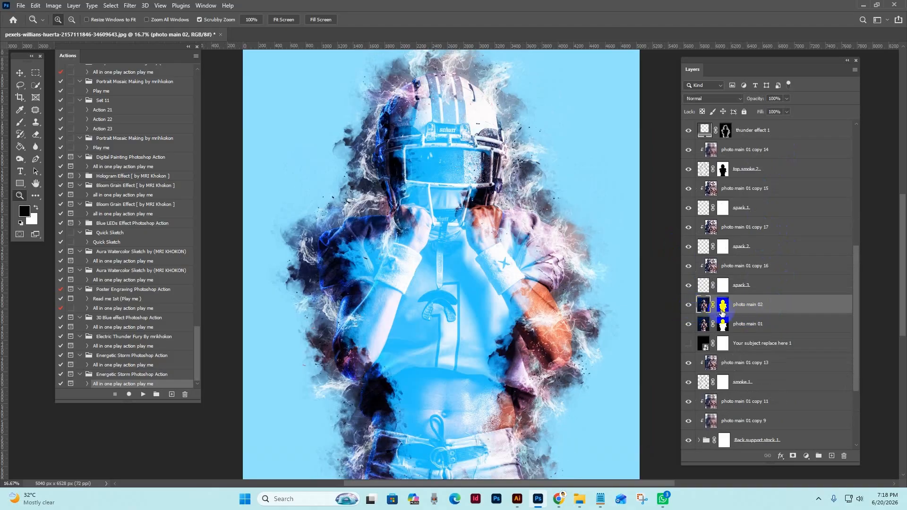
Paint black with a 500 px soft brush on the "photo main 02" mask along the player's arms, shoulders, helmet and waist edges.
click(722, 306)
click(19, 123)
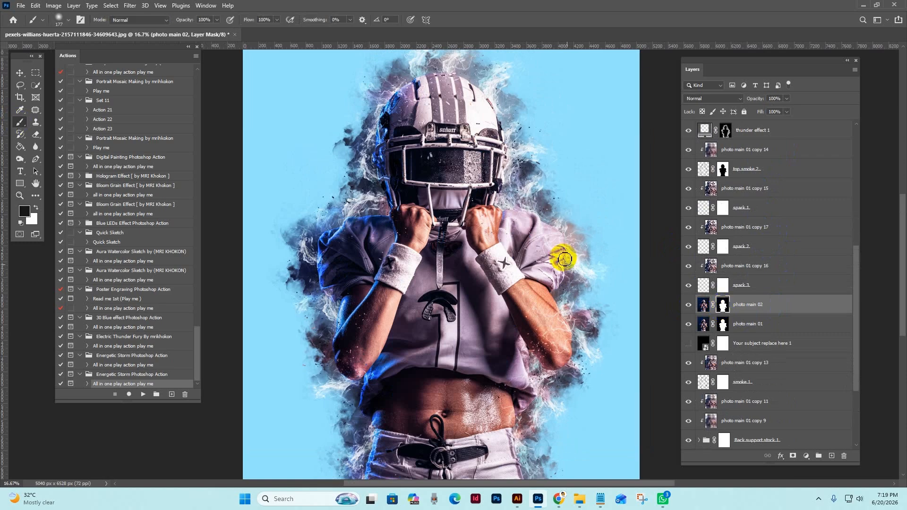
key(bracketright)
mouse_move(532, 213)
mouse_down()
mouse_move(537, 234)
mouse_move(552, 213)
mouse_move(551, 270)
mouse_move(568, 368)
mouse_move(550, 372)
mouse_move(533, 392)
mouse_up()
mouse_move(371, 379)
mouse_down()
mouse_move(337, 358)
mouse_move(329, 331)
mouse_move(333, 298)
mouse_move(339, 303)
mouse_move(316, 257)
mouse_move(349, 200)
mouse_move(387, 216)
mouse_move(373, 187)
mouse_move(378, 131)
mouse_move(371, 143)
mouse_move(413, 108)
mouse_move(425, 64)
mouse_up()
drag(482, 93, 505, 132)
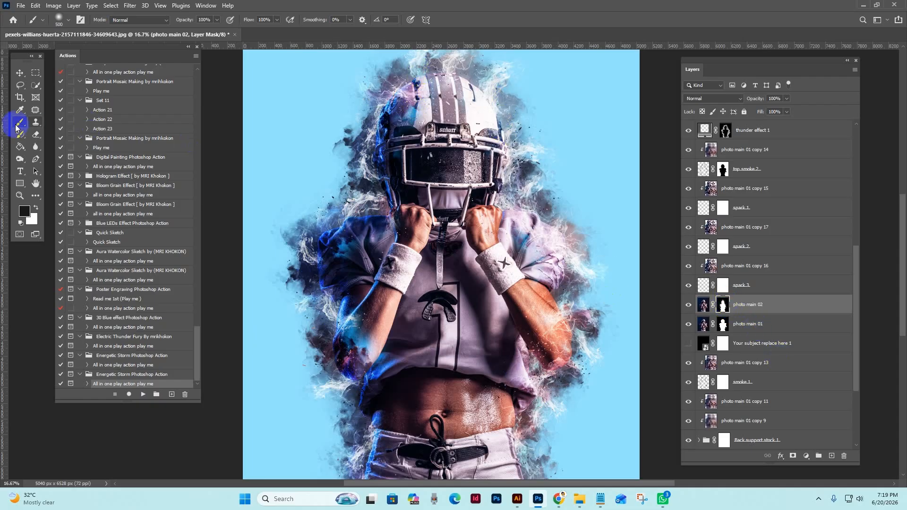
scroll(640, 310, down, 5)
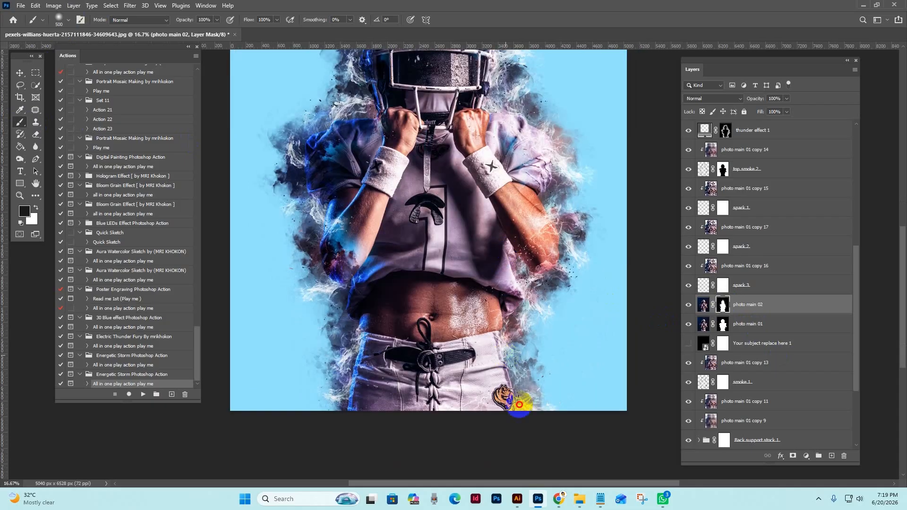
drag(362, 393, 373, 317)
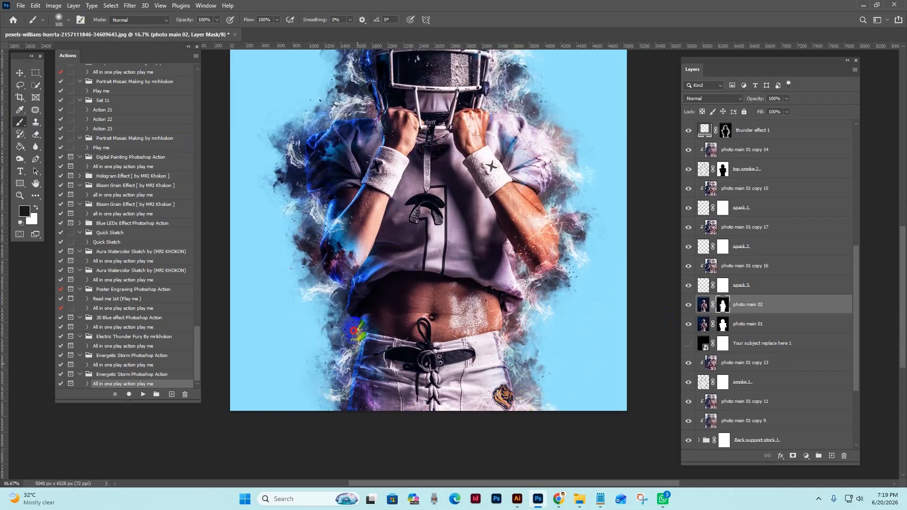
drag(606, 219, 633, 338)
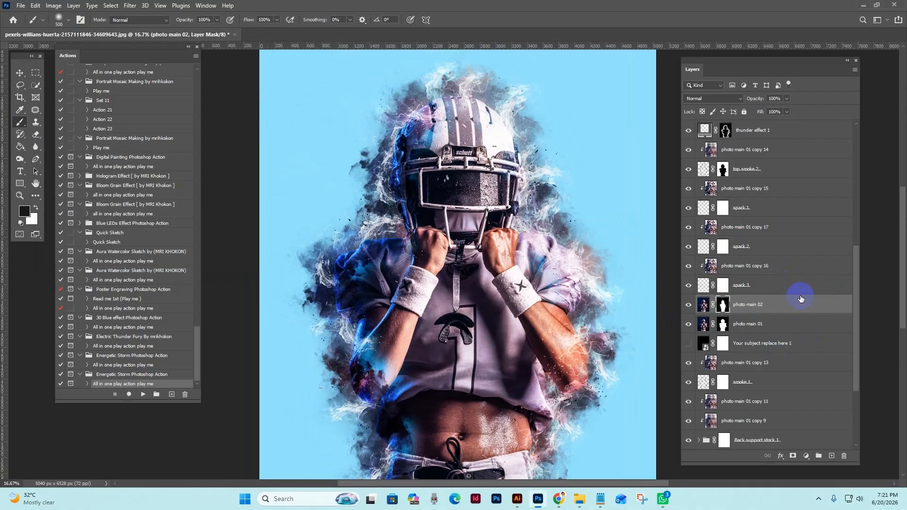
Select the "top smoke 2" layer and compare the image with it hidden and shown.
click(792, 304)
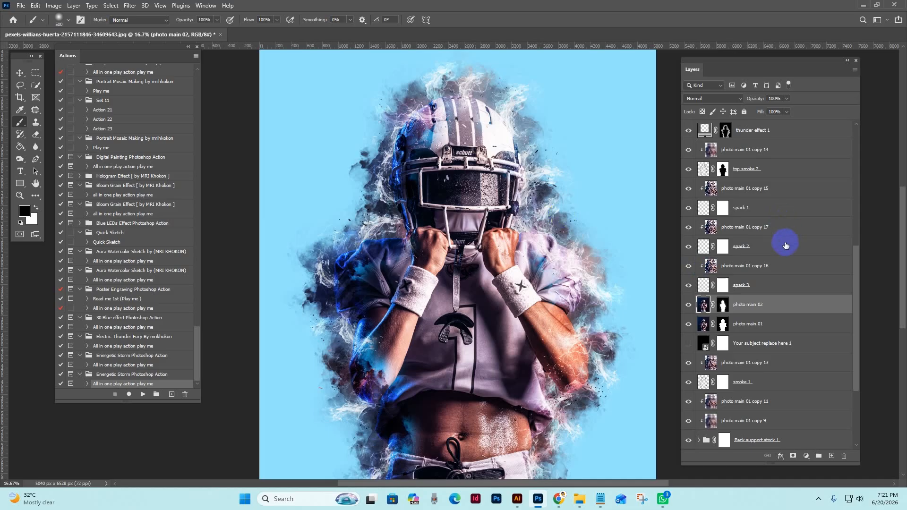
scroll(784, 243, up, 2)
click(702, 246)
click(688, 248)
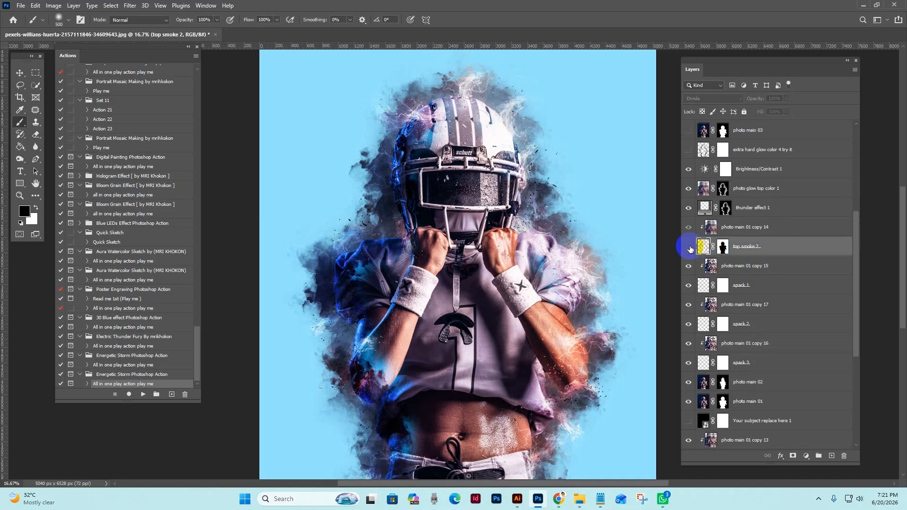
click(688, 247)
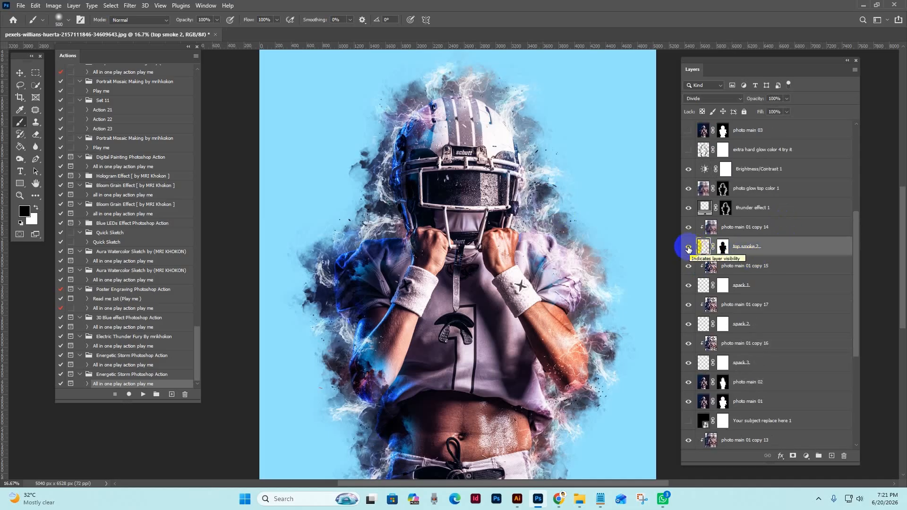
Compare the image with the "top smoke 2", "spark 1" and "spark 2" layers hidden and shown.
click(689, 249)
click(689, 249)
click(687, 248)
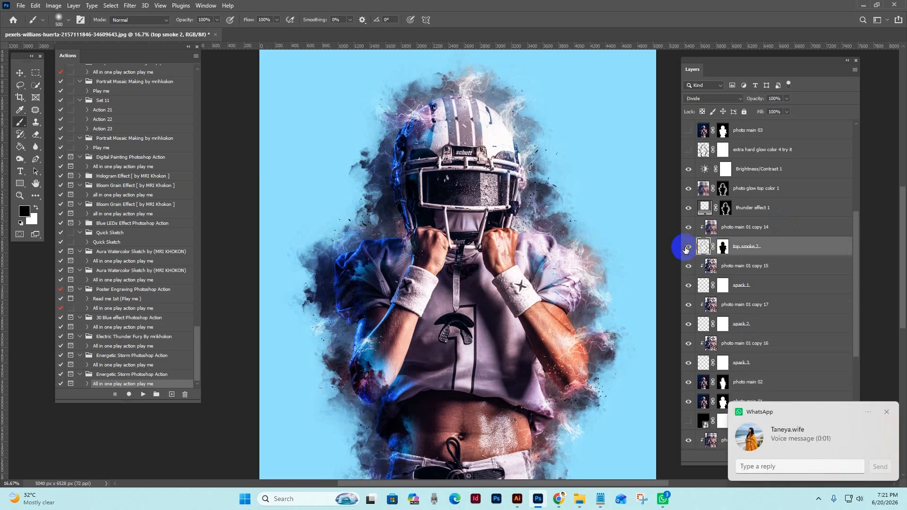
click(687, 247)
click(755, 286)
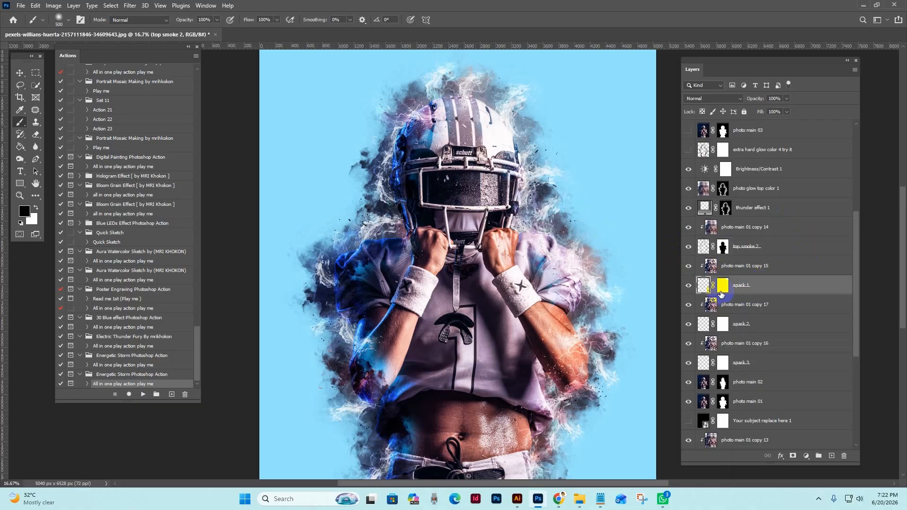
click(688, 286)
click(701, 324)
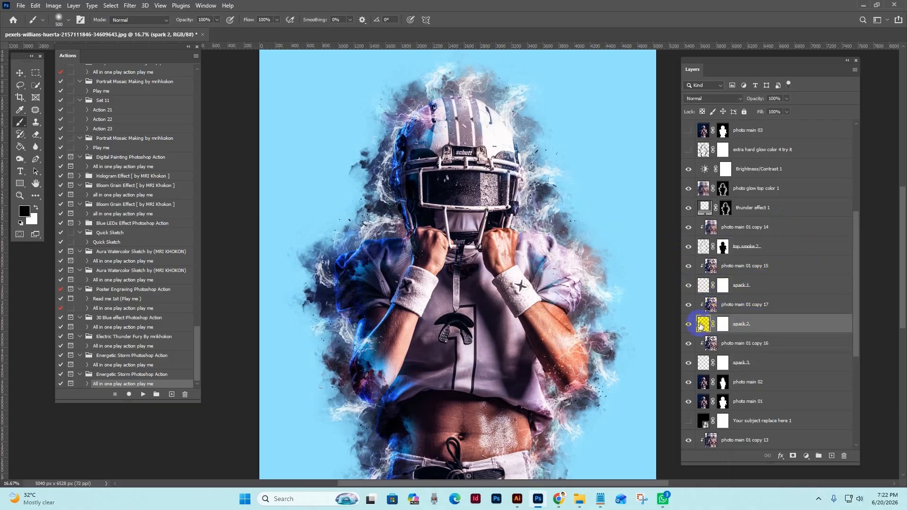
click(685, 324)
Free-transform the "spark 2" layer, scaling it proportionally to about 111.80% and shifting it slightly up over the player.
click(764, 327)
key(ctrl+t)
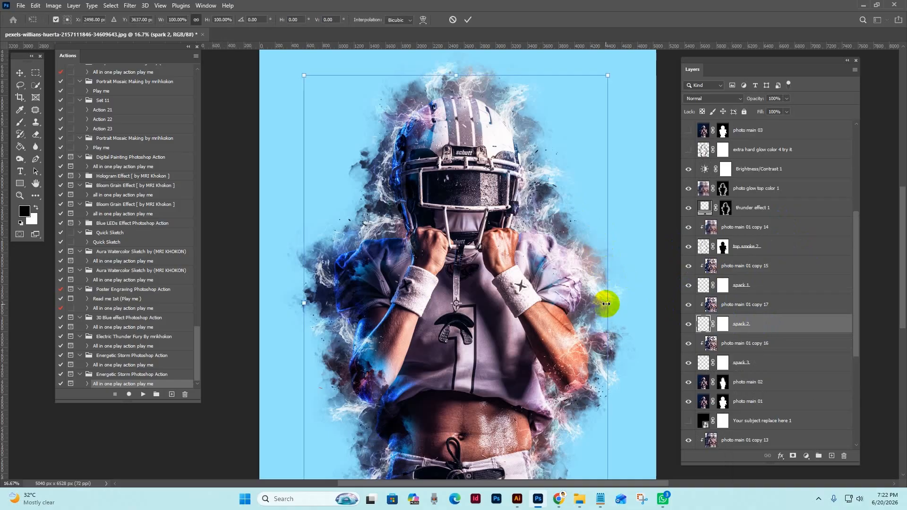
drag(606, 304, 630, 305)
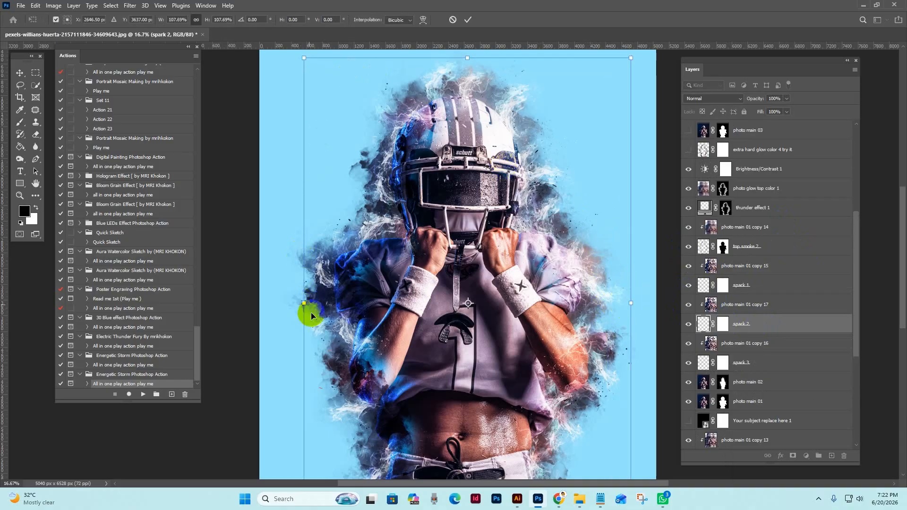
drag(305, 303, 292, 302)
drag(485, 270, 464, 257)
click(468, 19)
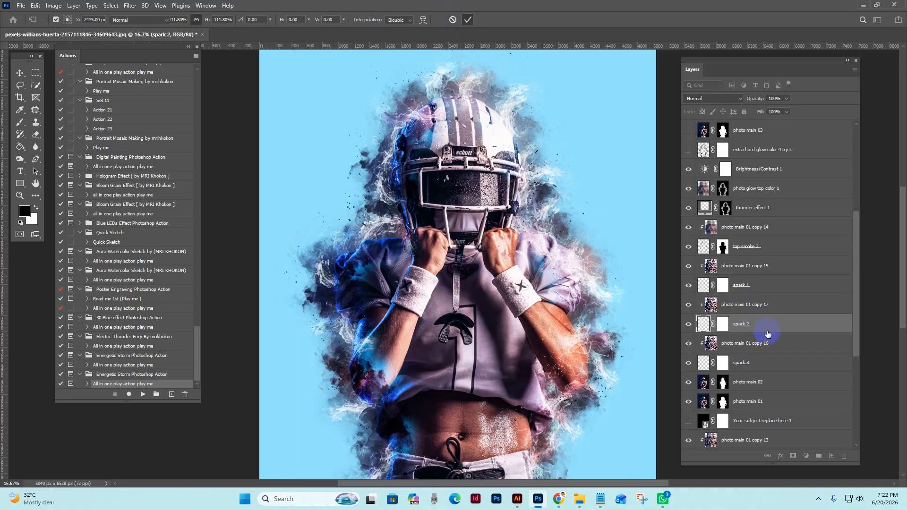
Select the orange "Backgorund color 4" fill layer and make it visible behind the player.
scroll(768, 332, down, 3)
scroll(772, 326, down, 2)
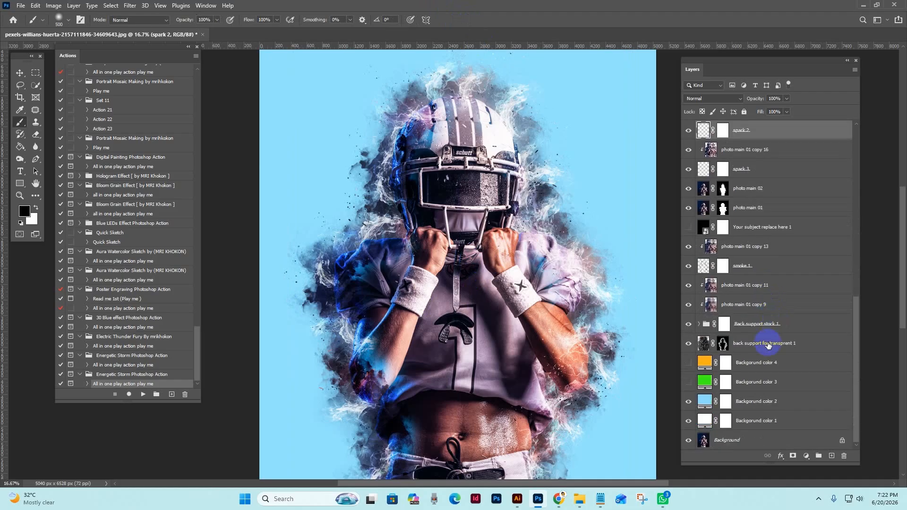
click(763, 364)
click(688, 363)
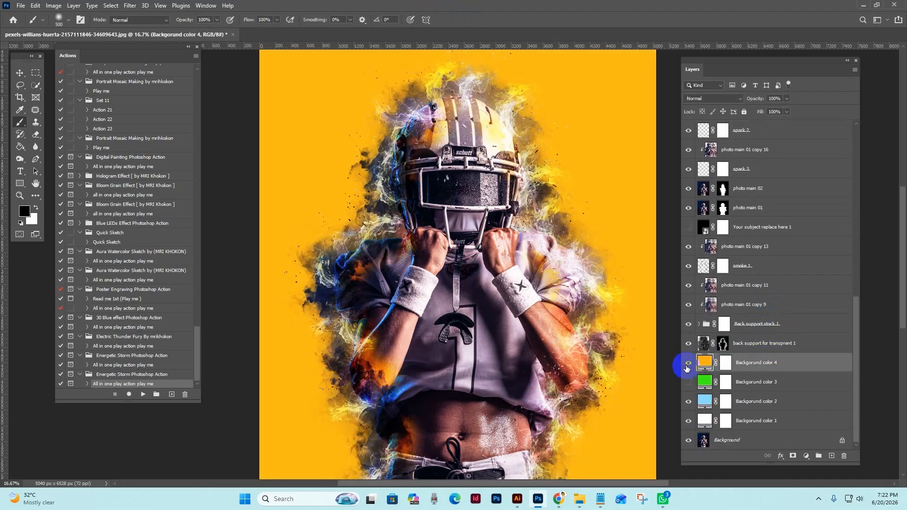
click(688, 363)
click(688, 363)
Change the fill color of "Backgorund color 4" to blue, hex 0252f4.
double_click(703, 363)
mouse_move(708, 317)
mouse_down()
mouse_move(608, 294)
mouse_move(721, 297)
mouse_move(740, 331)
mouse_move(739, 357)
mouse_move(752, 313)
mouse_up()
click(764, 355)
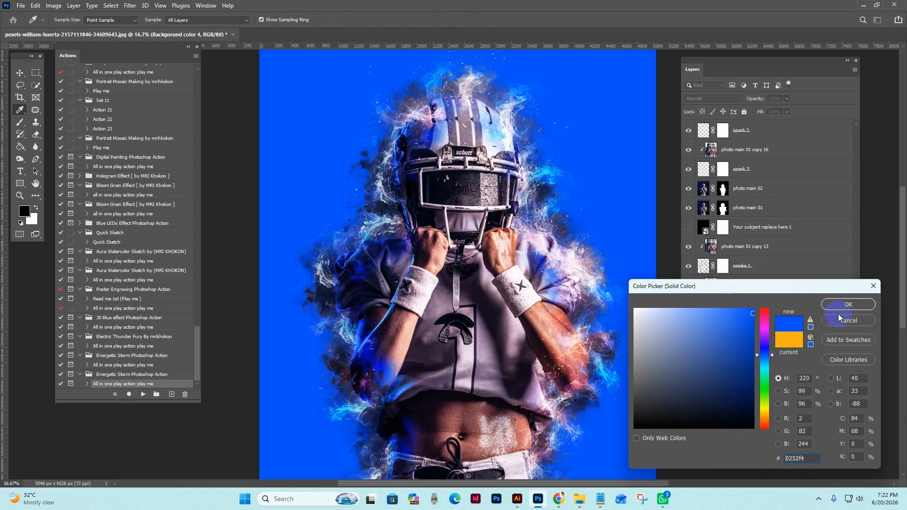
click(832, 304)
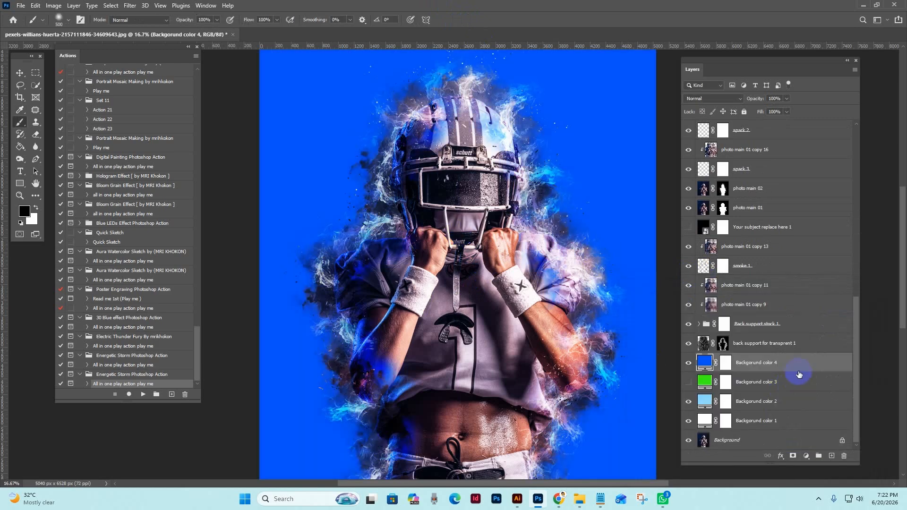
Hide the "Backgorund color" 4, 2 and 1 fill layers and leave the original Background layer selected and visible.
click(688, 362)
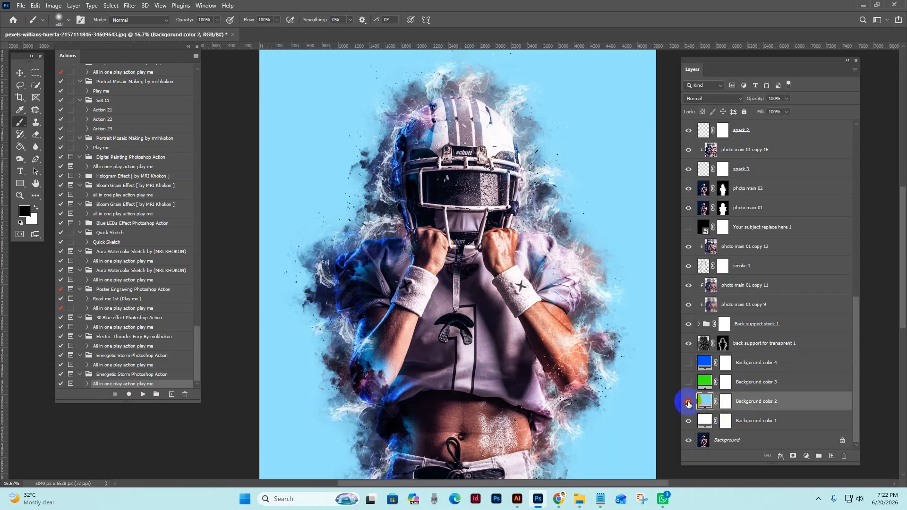
click(688, 401)
click(760, 420)
click(688, 422)
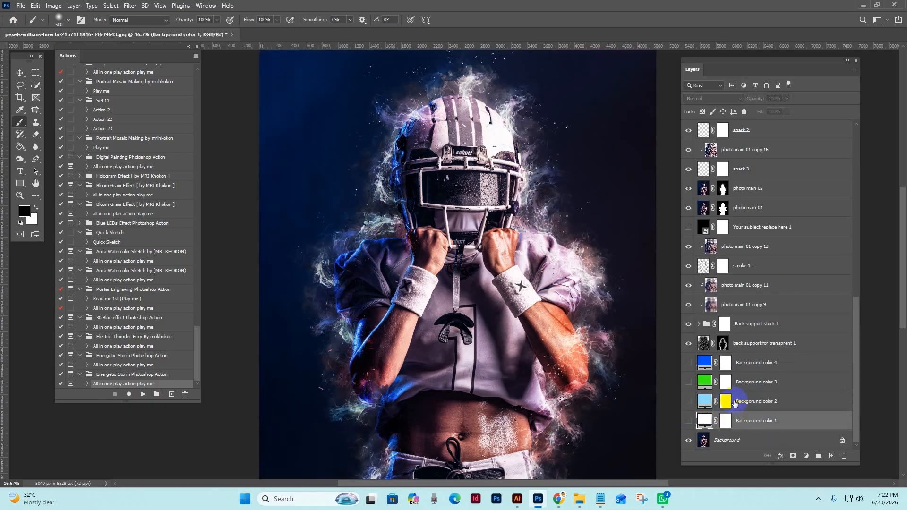
click(743, 442)
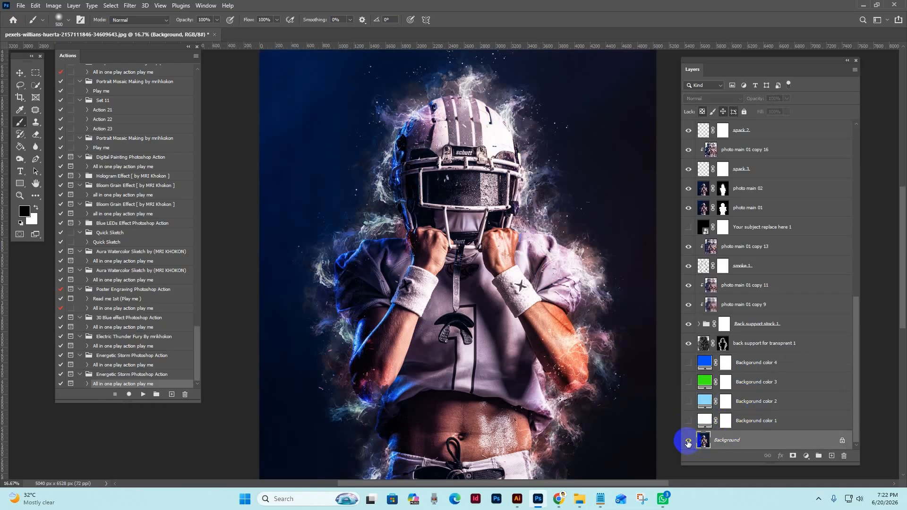
click(688, 441)
click(689, 440)
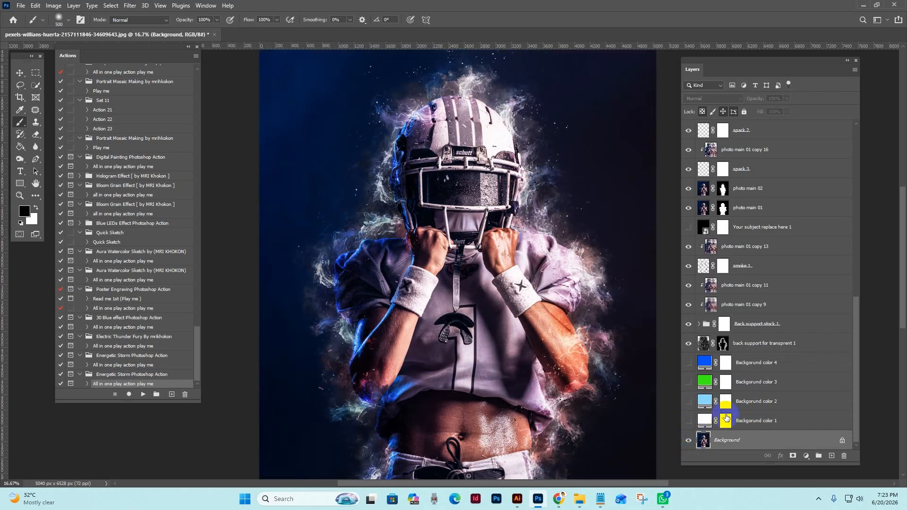
Examine the smoke and spark effect against the dark original background around the helmet, arms and waist at several zoom levels.
drag(560, 291, 562, 333)
key(z)
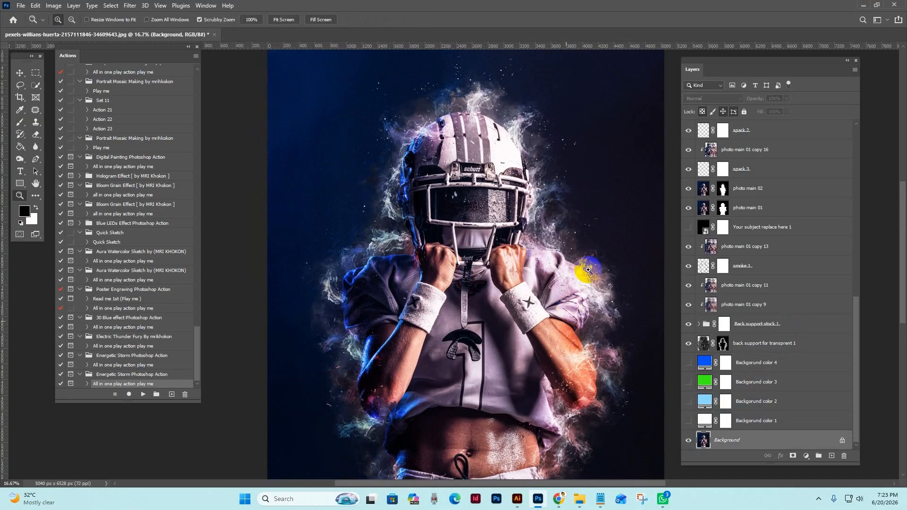
alt+click(586, 271)
drag(585, 271, 581, 218)
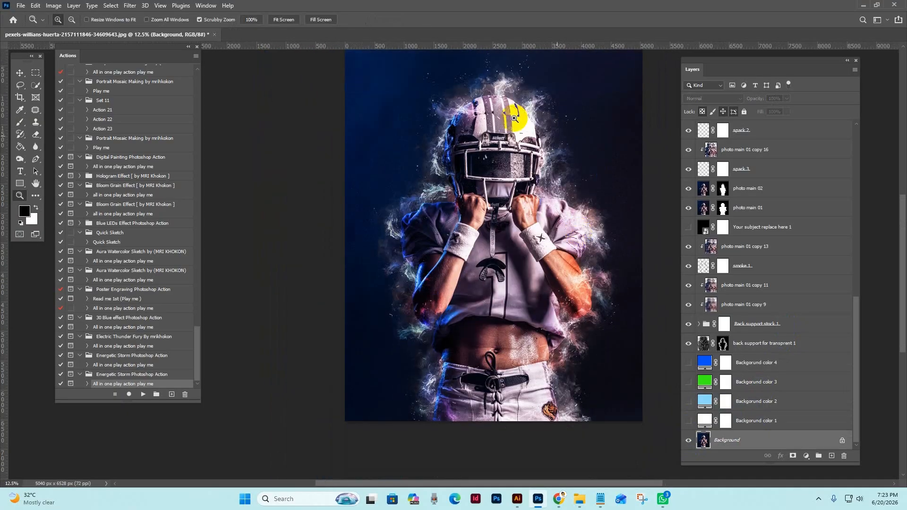
click(503, 130)
click(558, 186)
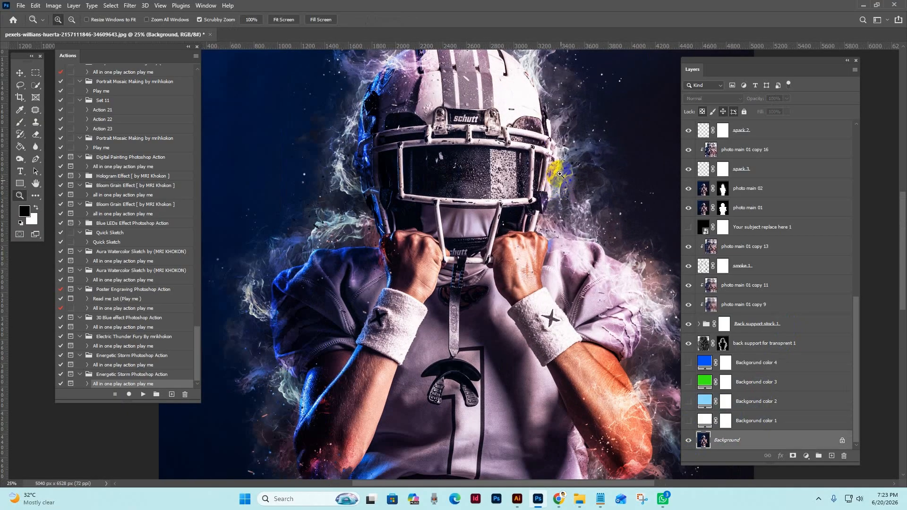
click(566, 190)
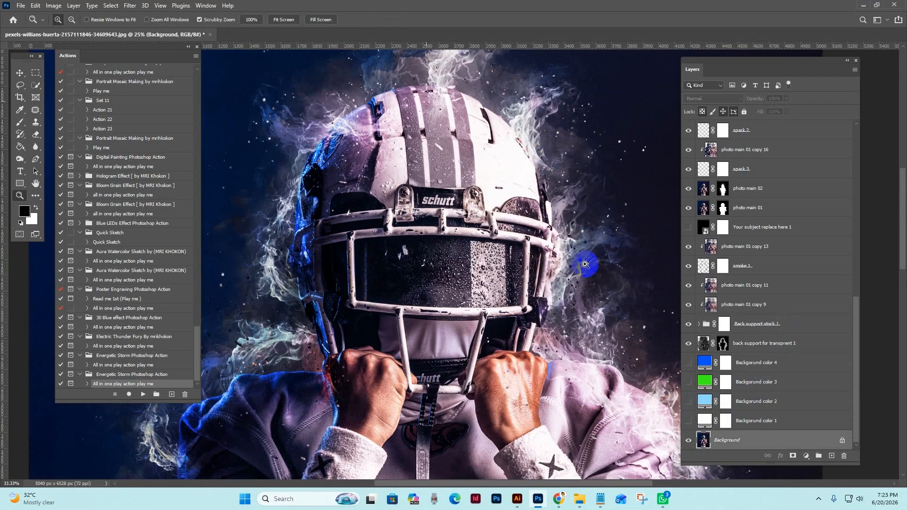
click(585, 195)
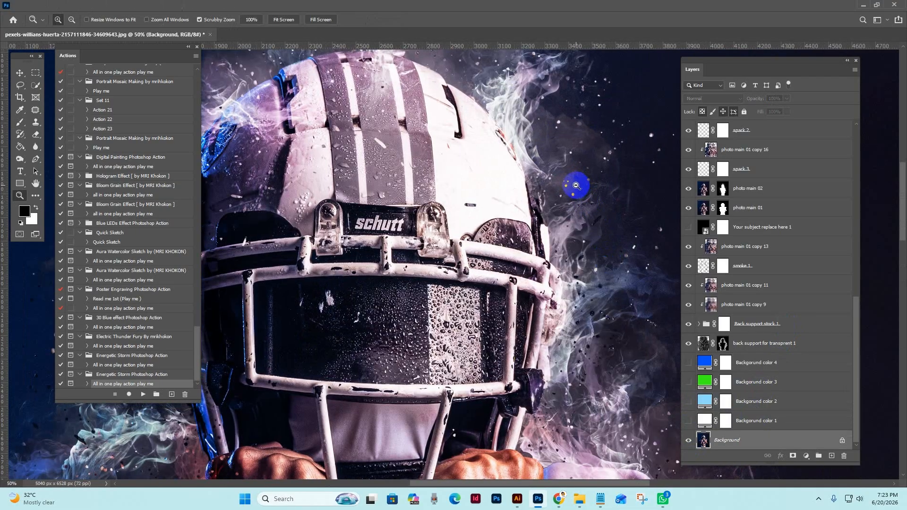
alt+click(575, 185)
alt+click(576, 185)
drag(438, 324, 457, 175)
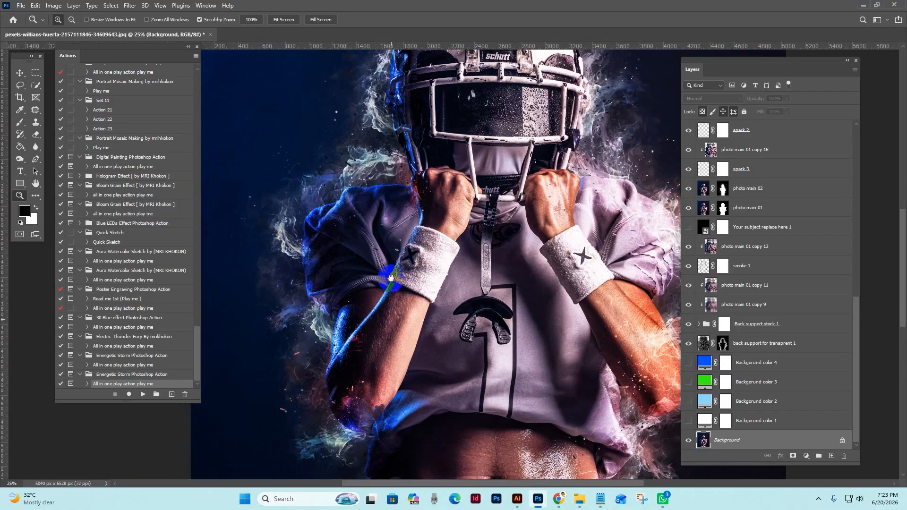
drag(390, 276, 368, 166)
alt+click(554, 290)
alt+click(574, 290)
drag(599, 293, 579, 314)
Hide the Background layer and examine the effect around the player on a transparent background.
click(760, 408)
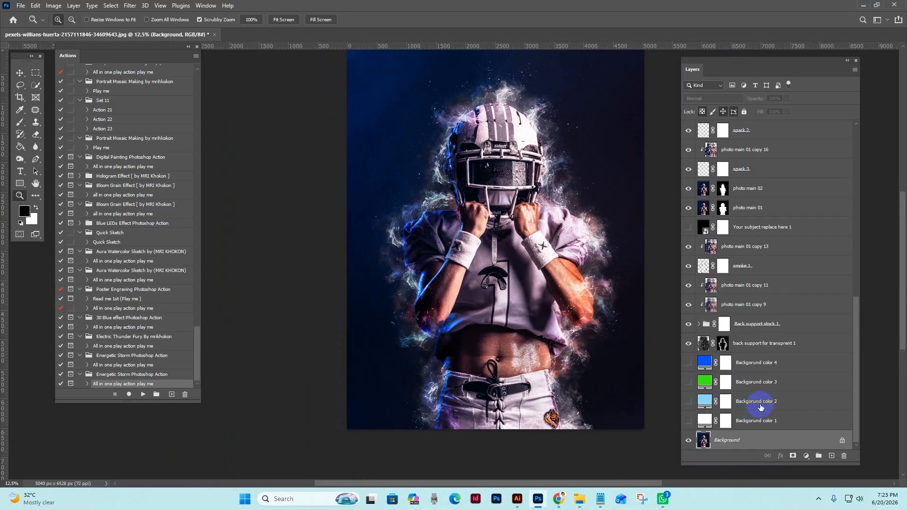
click(689, 441)
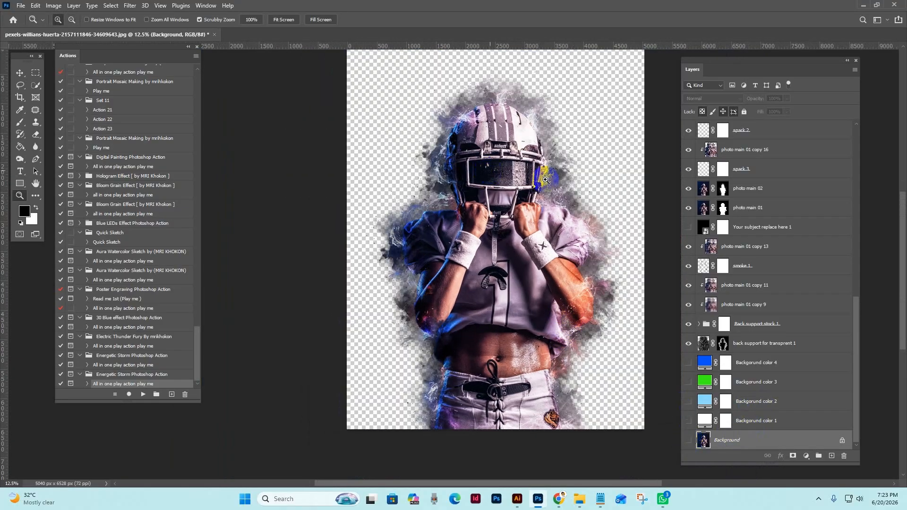
click(562, 171)
drag(500, 158, 505, 194)
drag(540, 252, 505, 177)
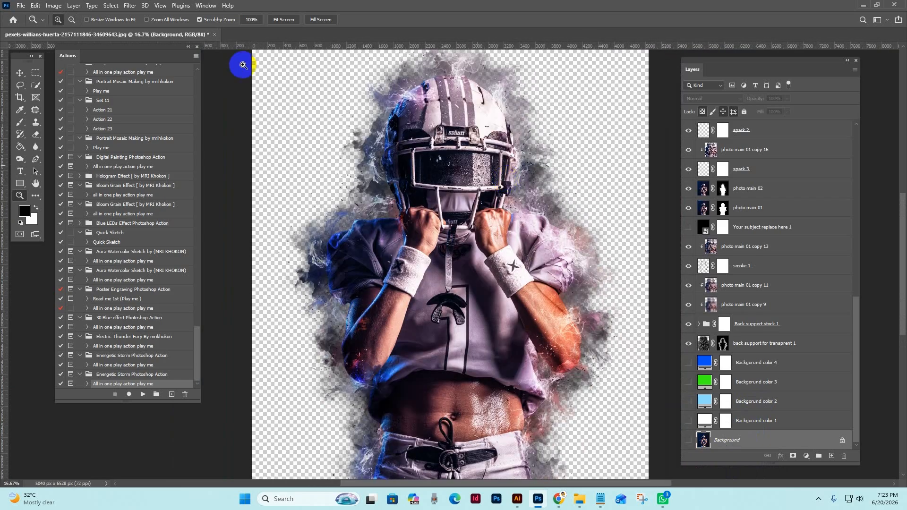
Review the export commands and the Save As file types, including Photoshop (*.PSD;*.PDD;*.PSDT), and leave without saving.
click(19, 6)
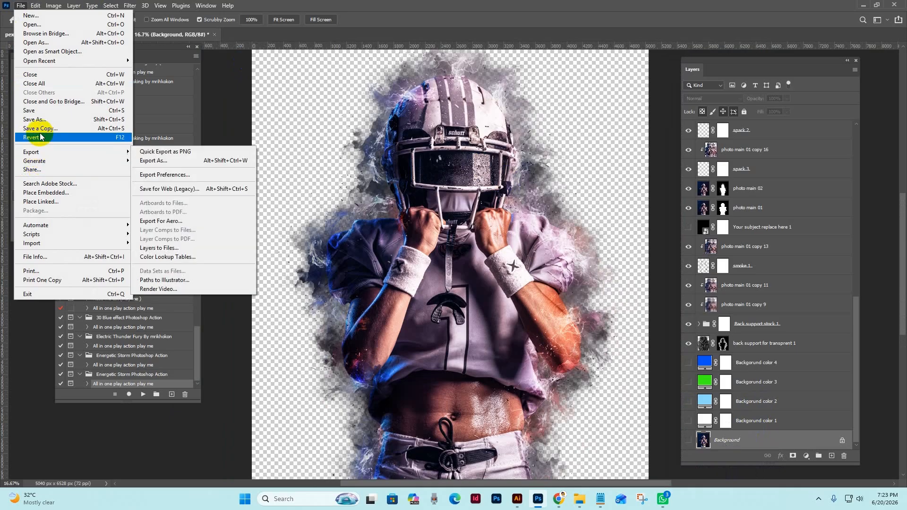
mouse_move(46, 151)
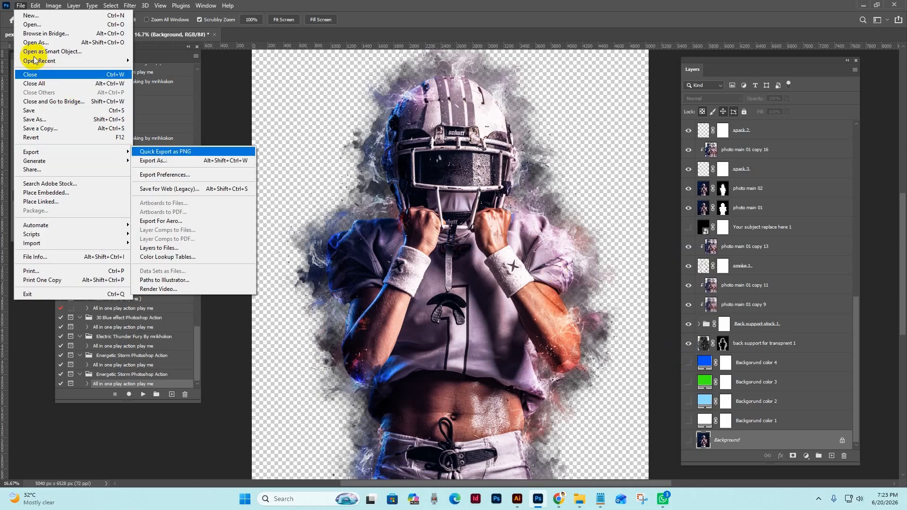
click(47, 119)
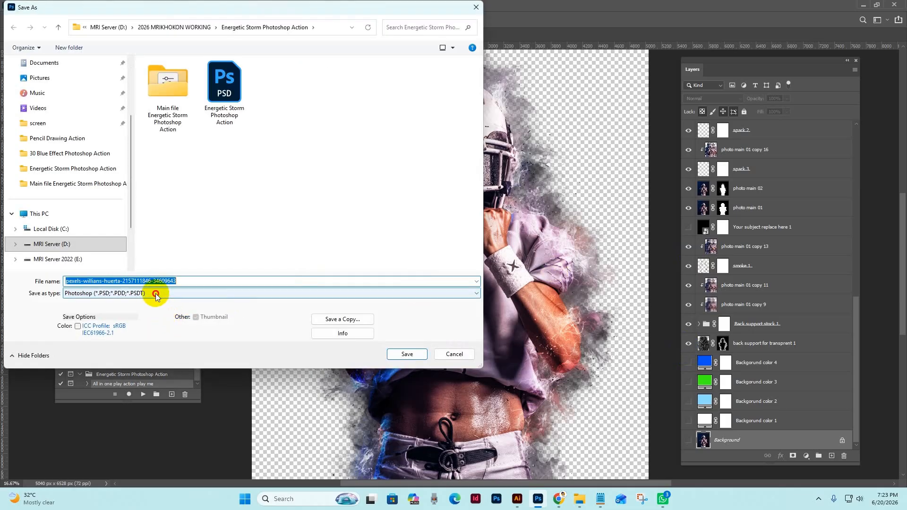
click(156, 293)
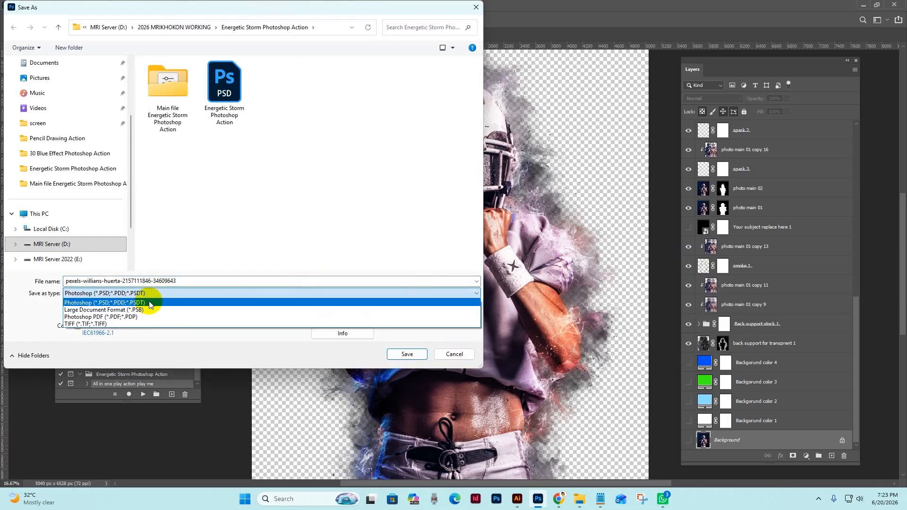
click(152, 301)
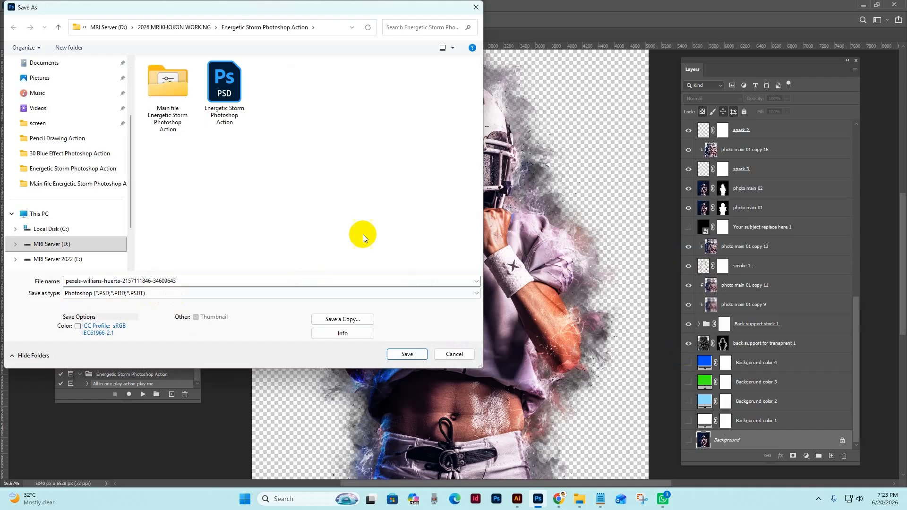
click(470, 358)
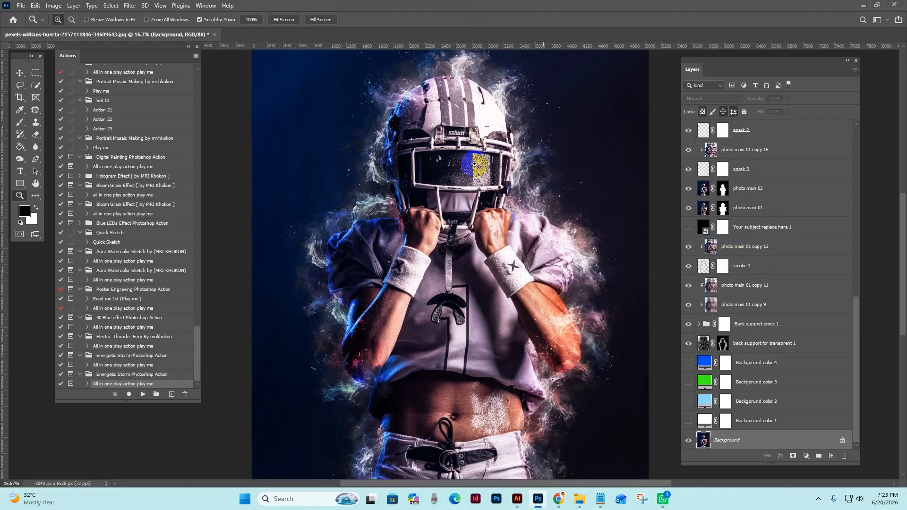
Check the document's pixel dimensions and resolution in Image Size and leave them unmodified.
click(53, 5)
click(55, 71)
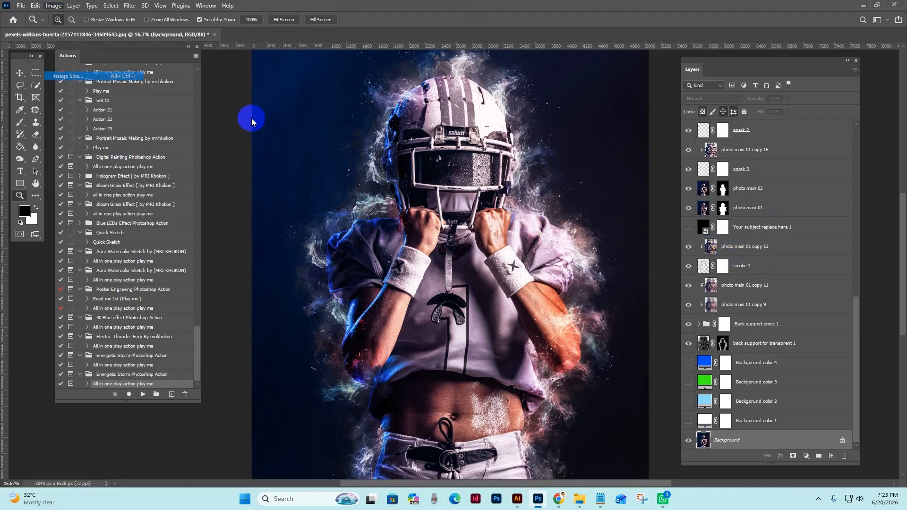
click(742, 214)
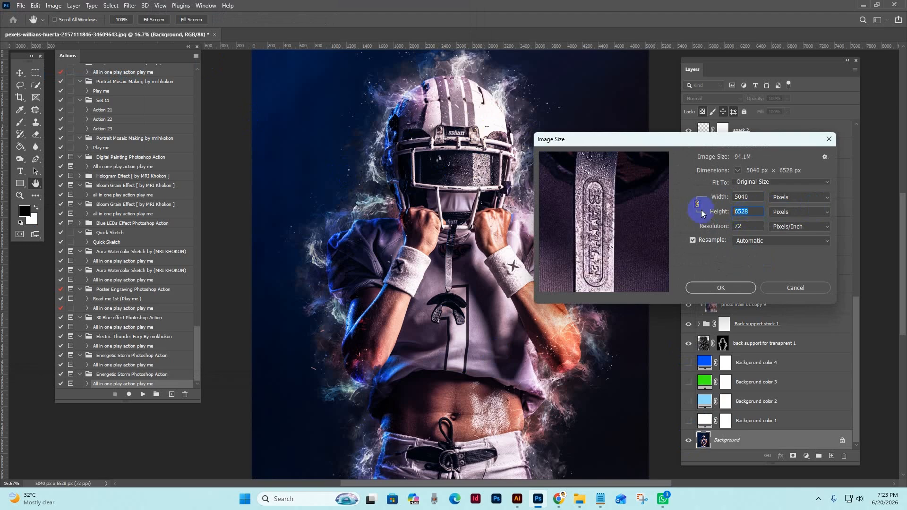
click(802, 288)
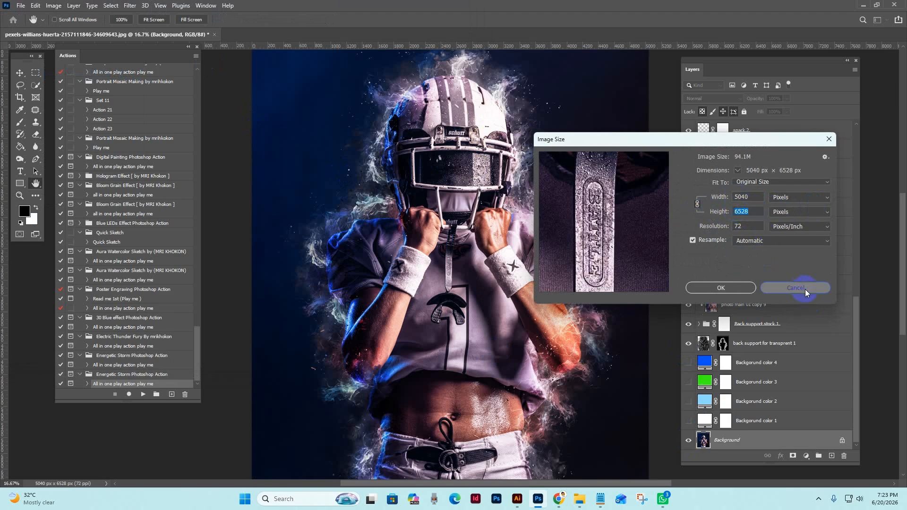
Select the "top" layer and open the black-shirted football player photo from the Energetic Storm folder in File Explorer as a new document.
drag(855, 327, 814, 148)
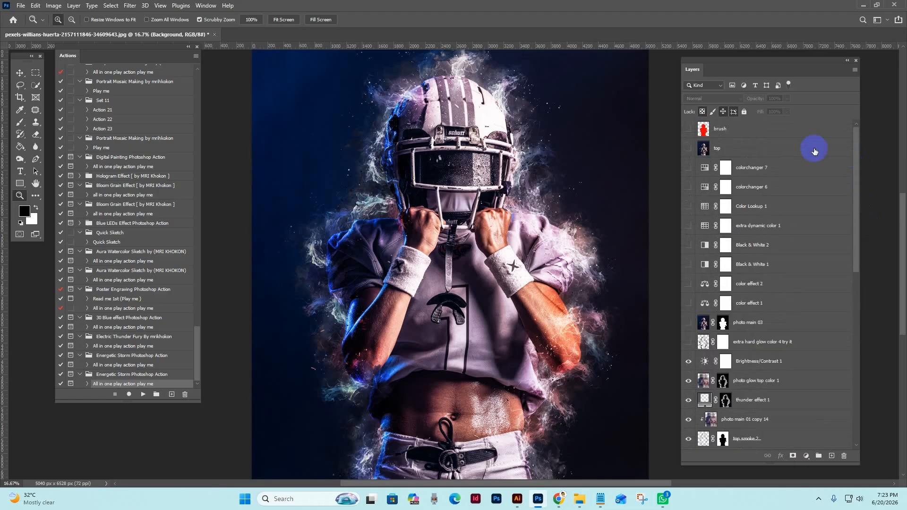
click(786, 148)
click(578, 497)
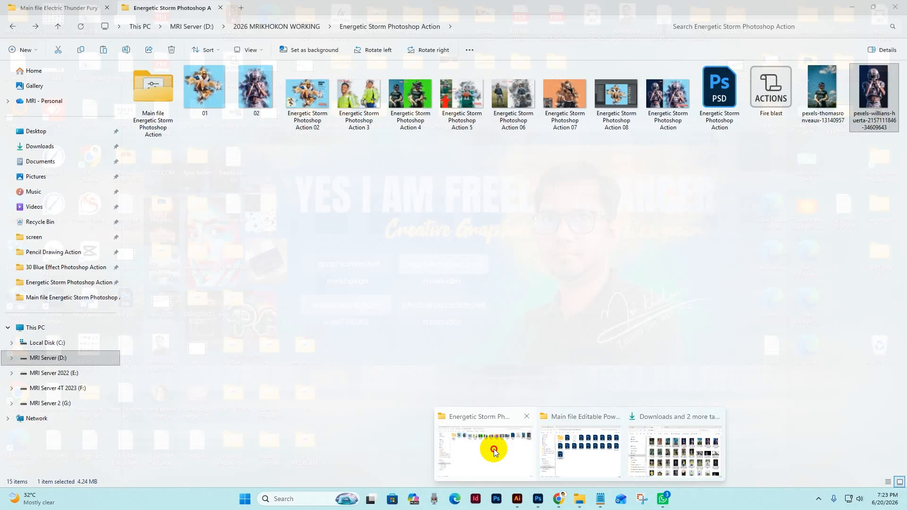
click(491, 449)
drag(822, 95, 673, 26)
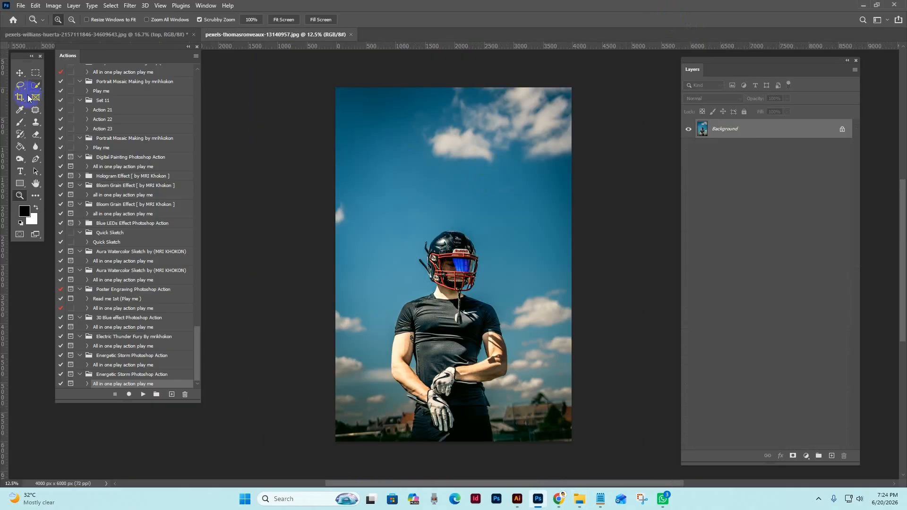
Crop away part of the empty sky above the player, reducing the photo's height to about 4304 px.
click(28, 96)
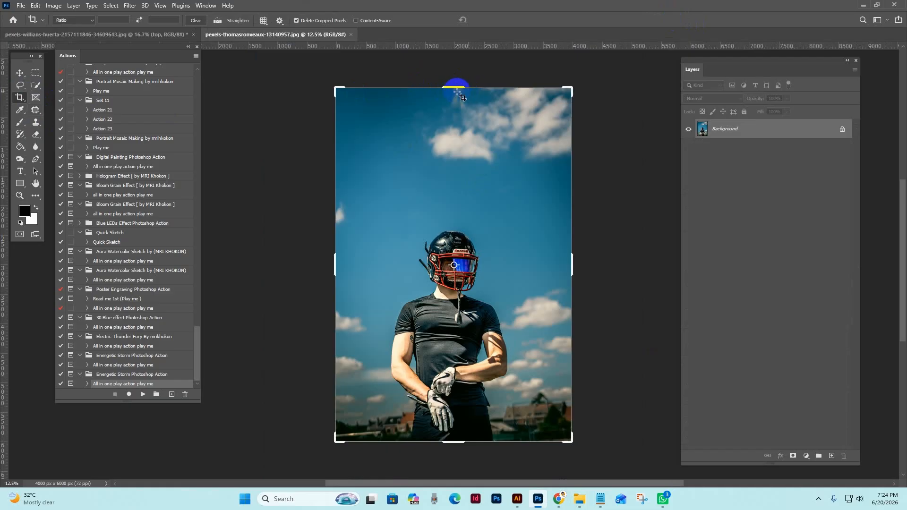
drag(454, 87, 450, 137)
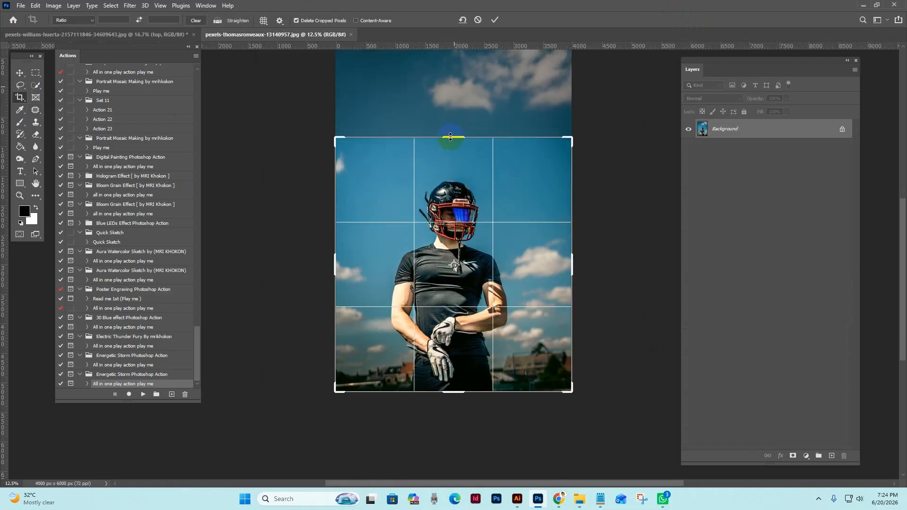
key(Return)
key(z)
click(471, 225)
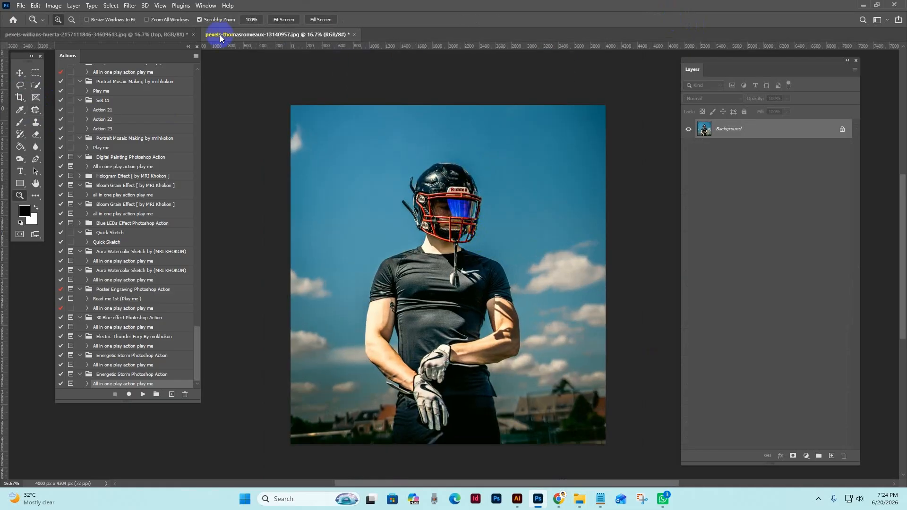
Select the player with Select Subject and add a new layer named "brush" above the Background.
click(110, 5)
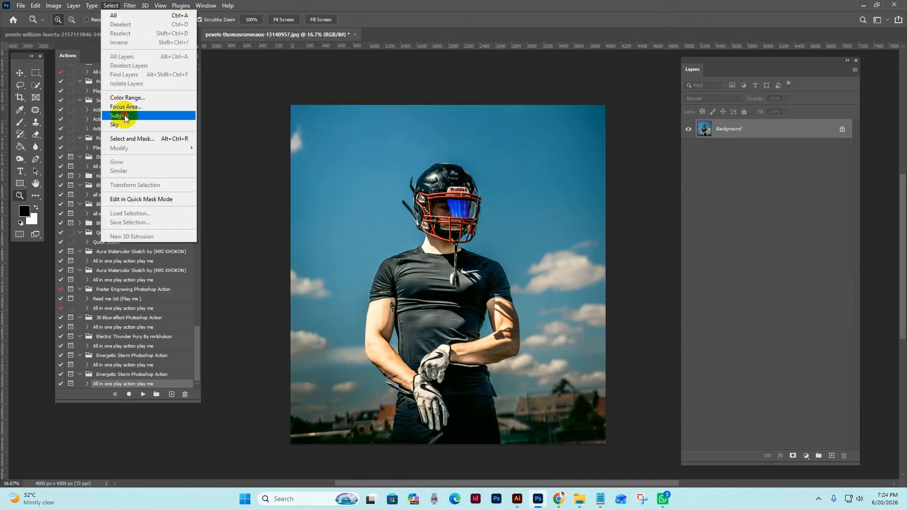
click(119, 116)
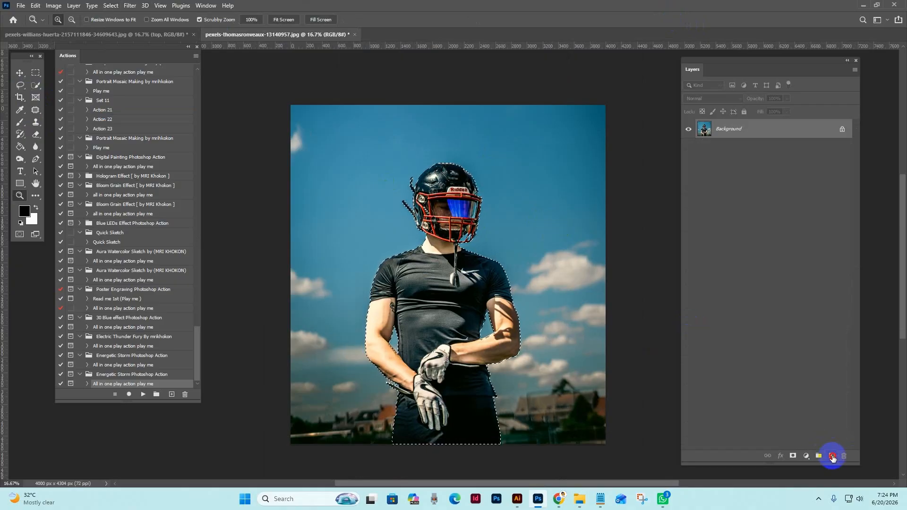
click(832, 457)
double_click(723, 129)
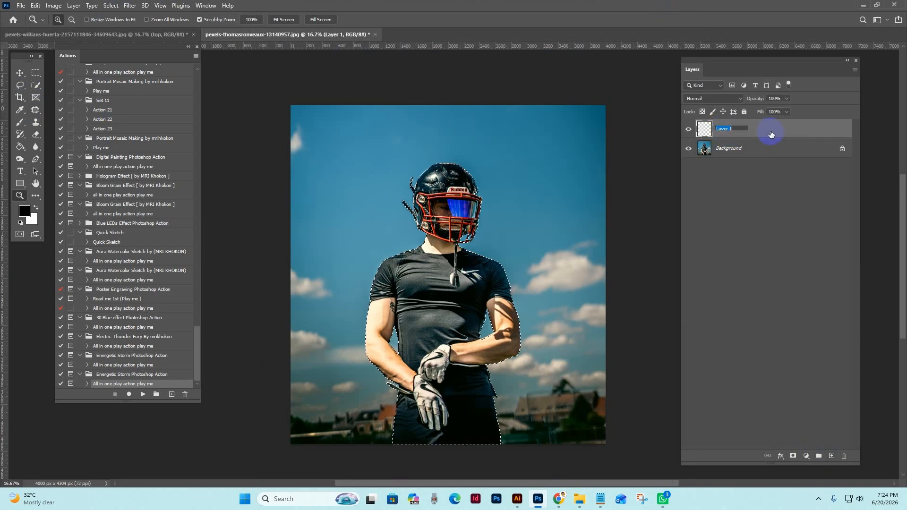
text(brush)
key(Return)
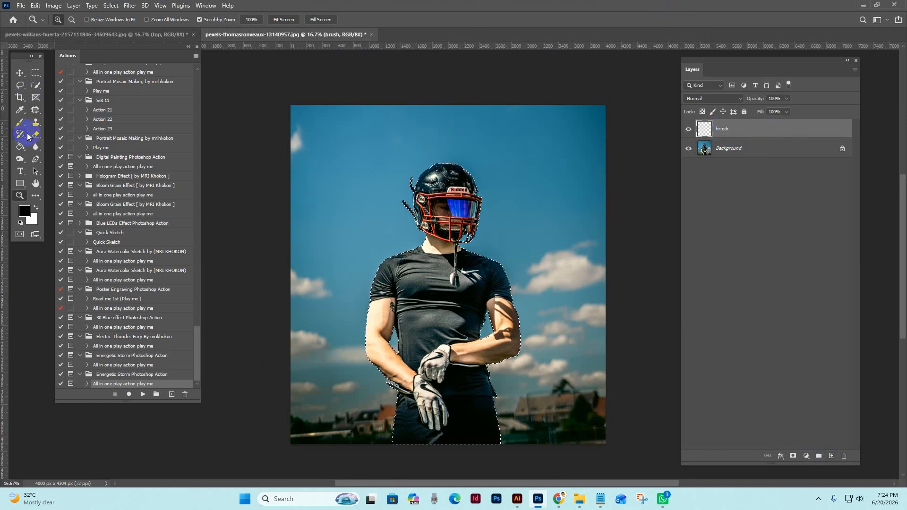
Fill the player selection with black on the "brush" layer and deselect it.
click(20, 147)
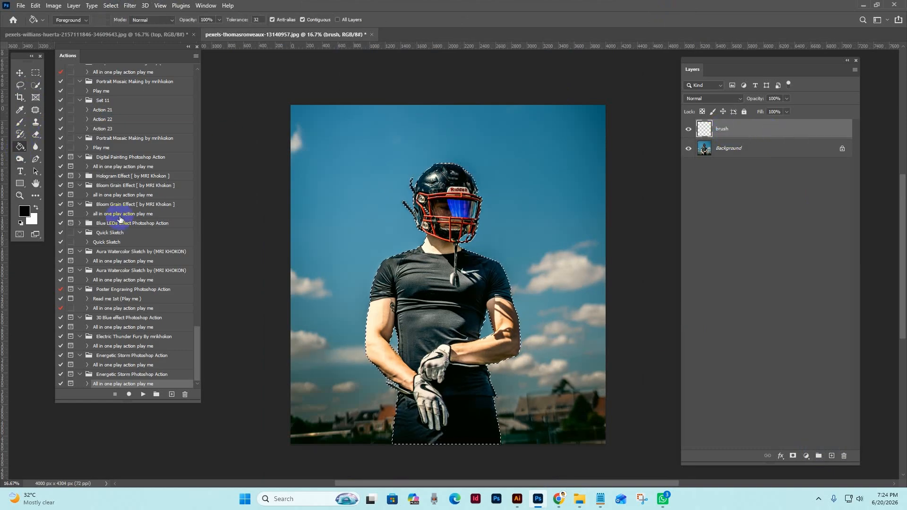
click(475, 286)
click(114, 5)
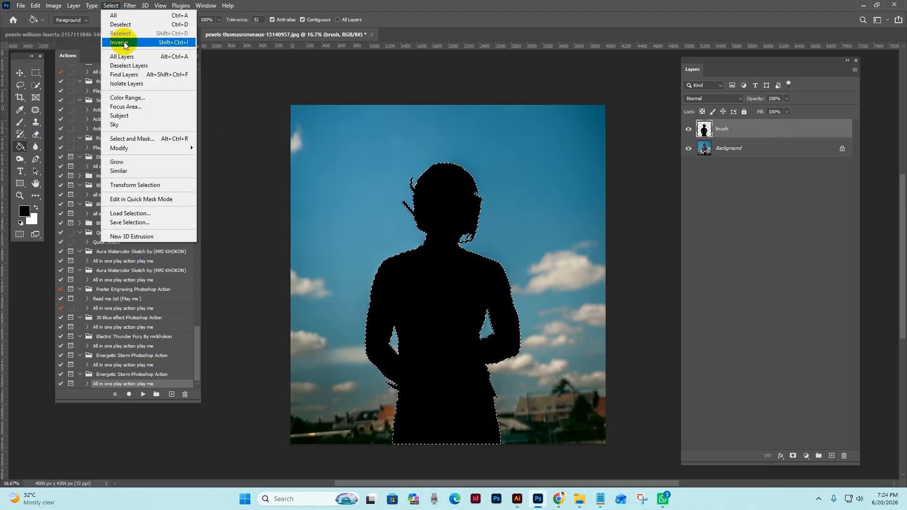
click(121, 25)
click(20, 74)
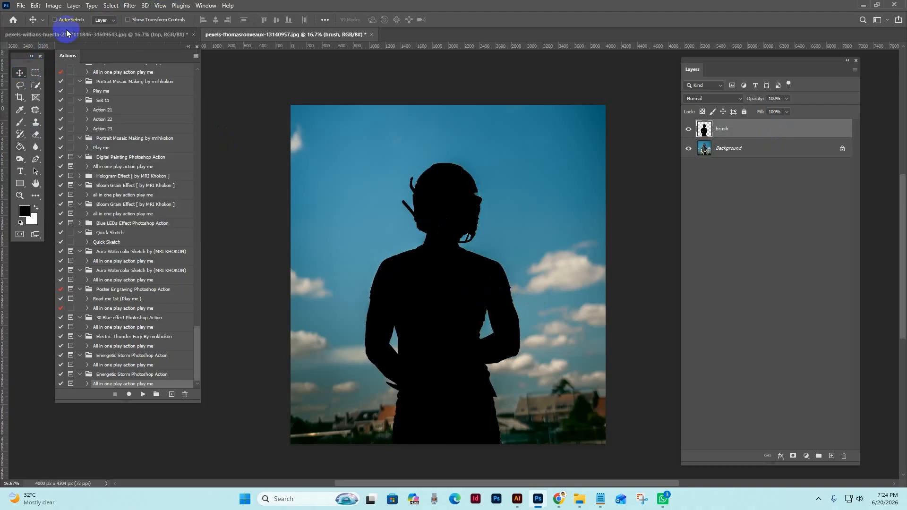
Resize the image to a height of 3500 pixels with proportions linked.
click(53, 5)
click(62, 63)
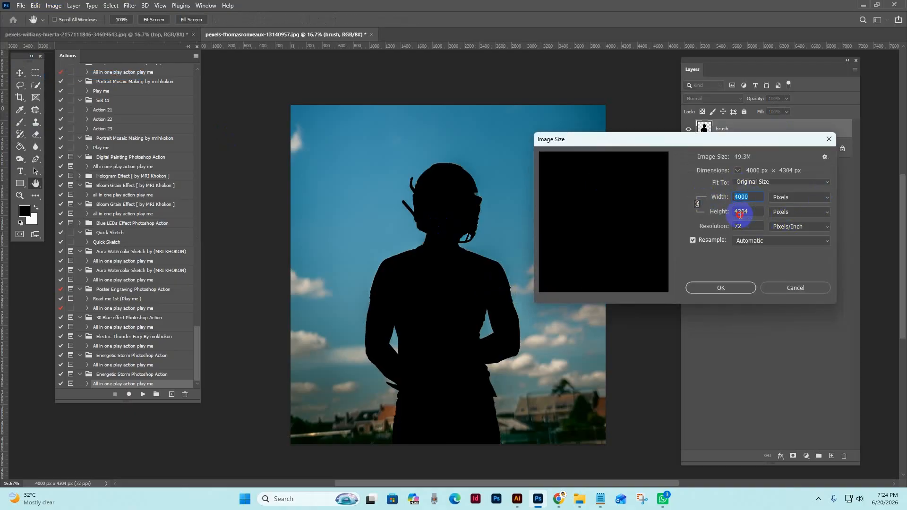
text(3500)
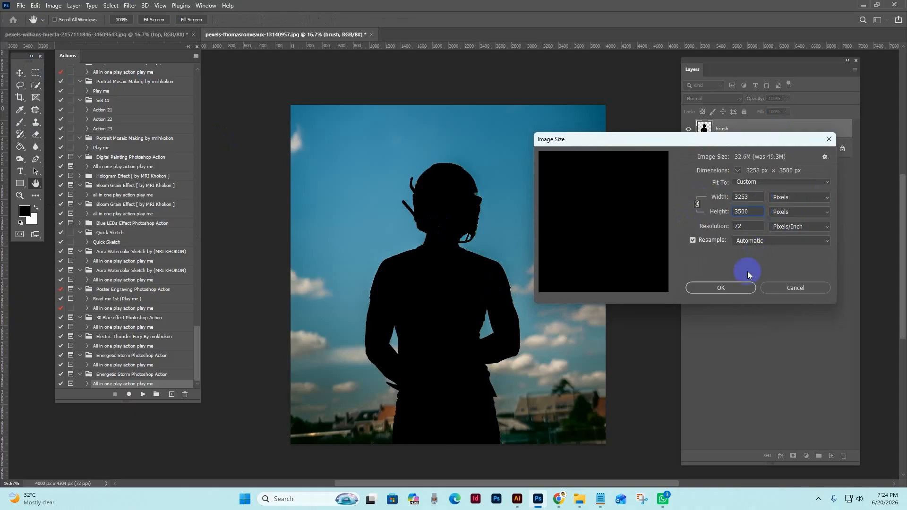
click(732, 291)
Paint black over the helmet's edges on the "brush" layer and run the Energetic Storm Photoshop Action.
key(z)
click(433, 247)
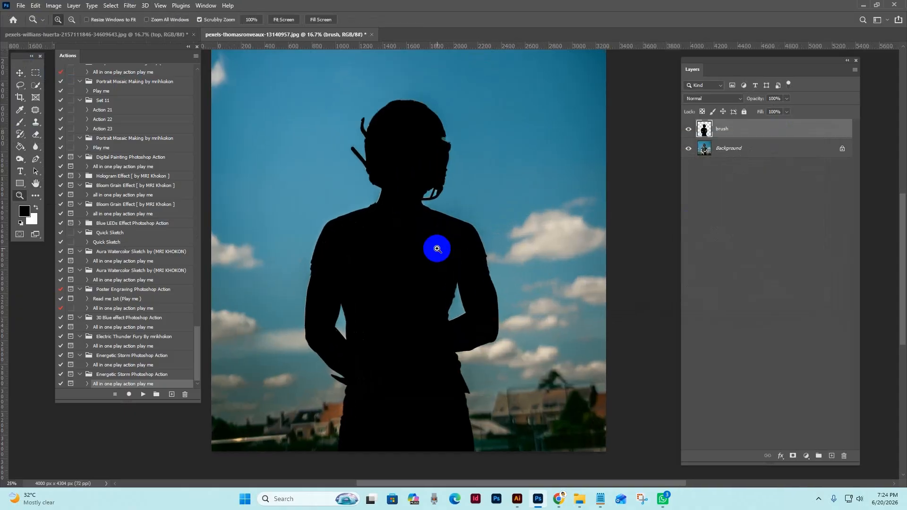
click(20, 124)
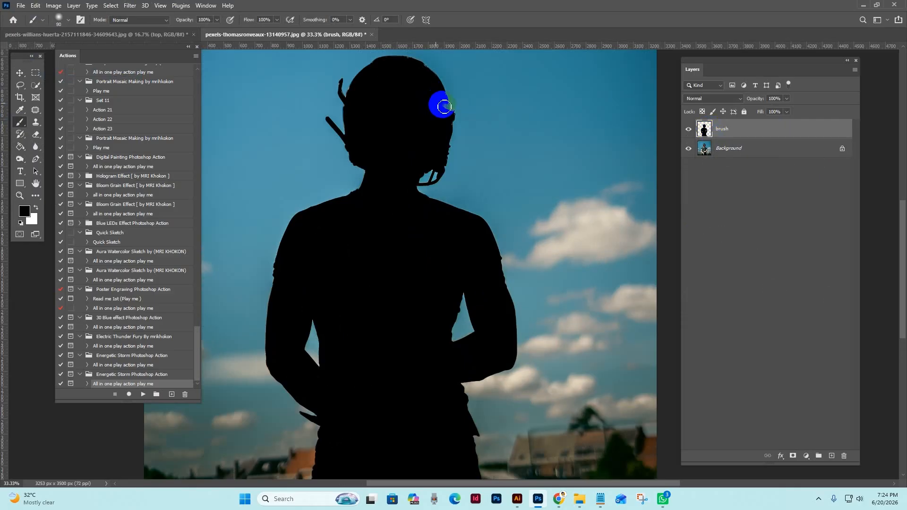
mouse_move(447, 102)
mouse_down()
mouse_move(431, 165)
mouse_move(368, 98)
mouse_up()
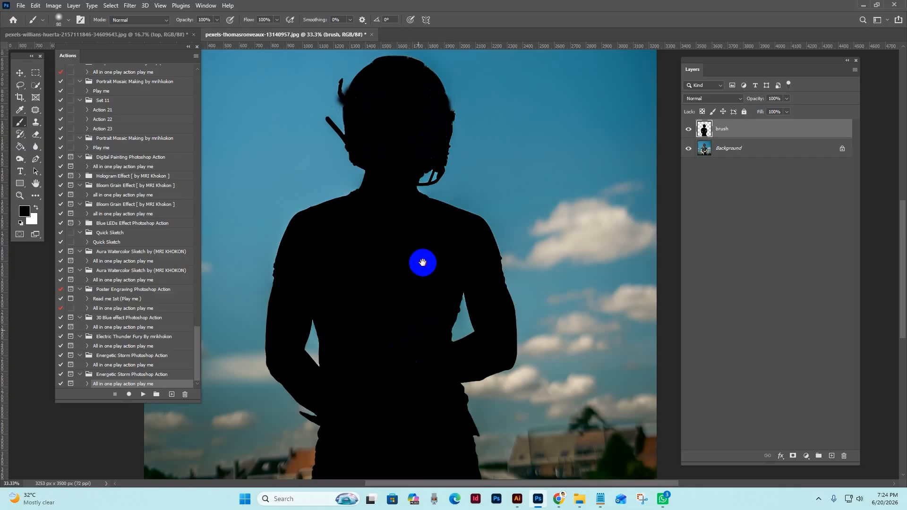
mouse_move(423, 263)
mouse_down()
mouse_move(431, 179)
mouse_move(444, 210)
mouse_up()
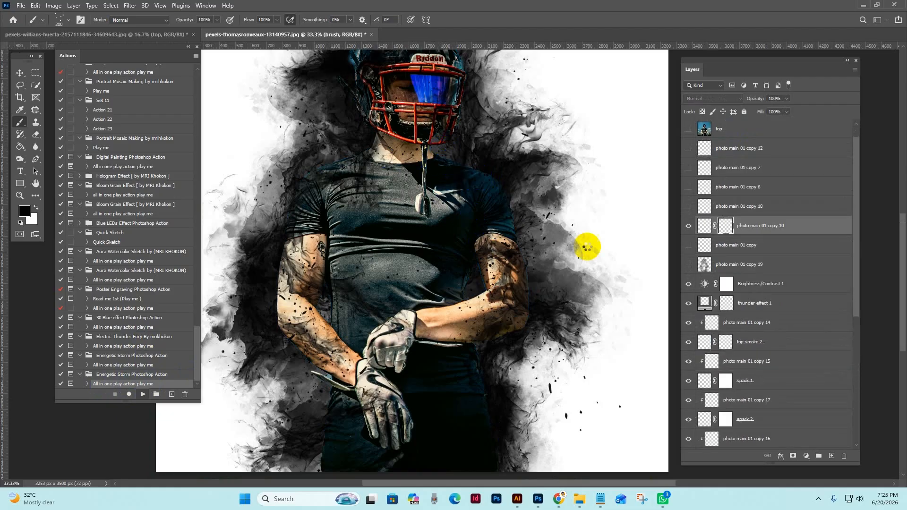
Switch to Chrome and look through the MRI STUDIO shop on Creative Market and the mristudio designer page on Creative Fabrica.
mouse_move(558, 500)
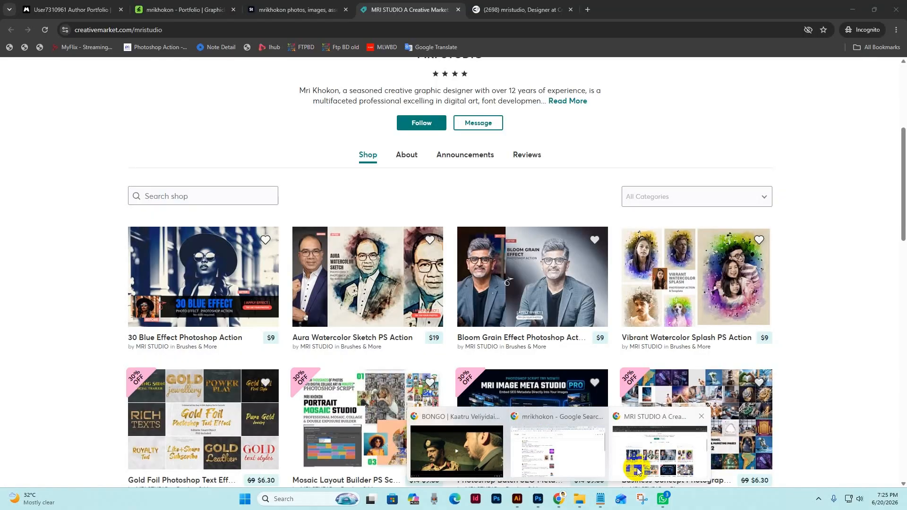
click(633, 466)
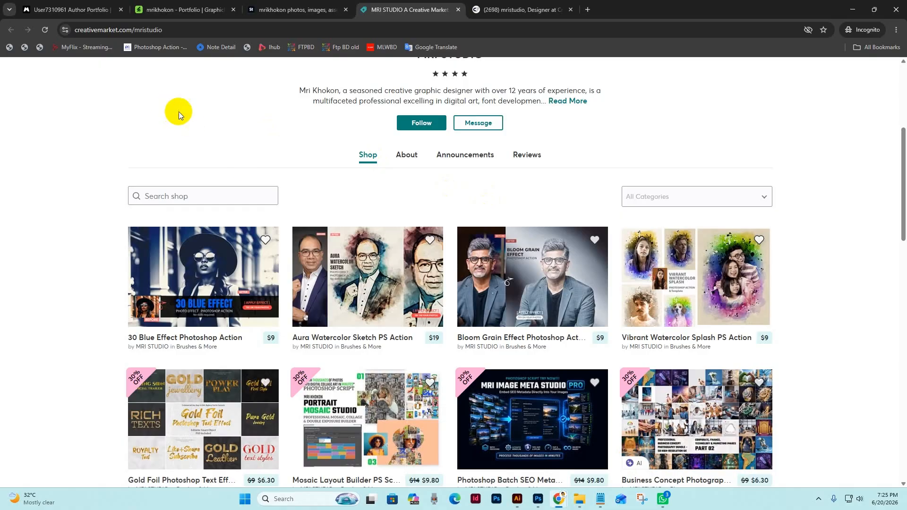
scroll(281, 186, up, 4)
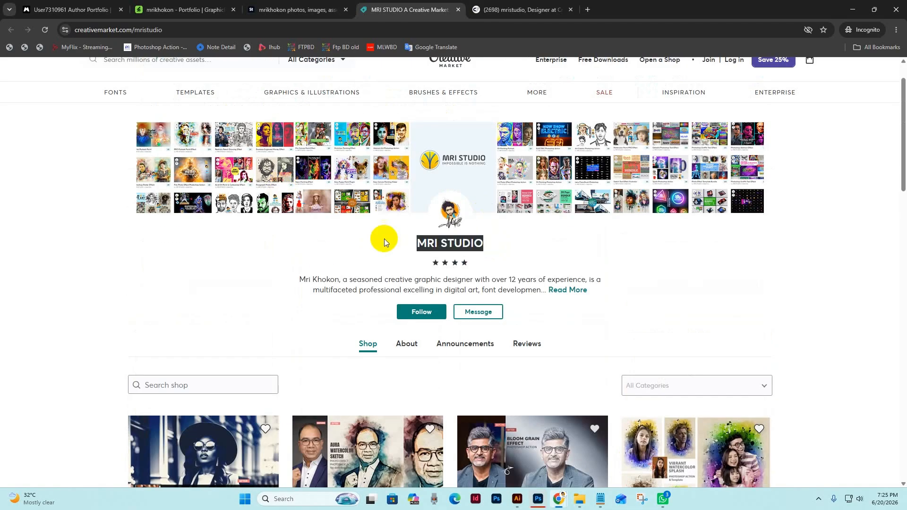
scroll(291, 271, down, 6)
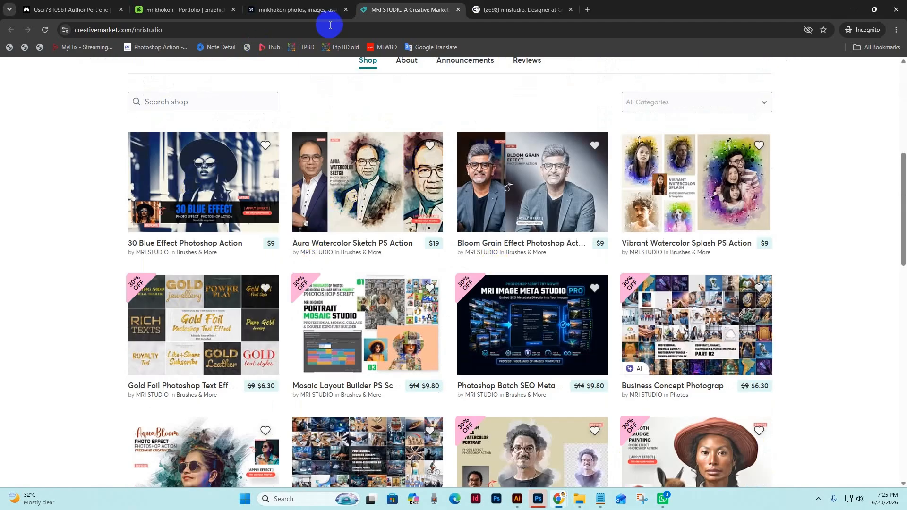
click(502, 10)
scroll(421, 344, down, 1)
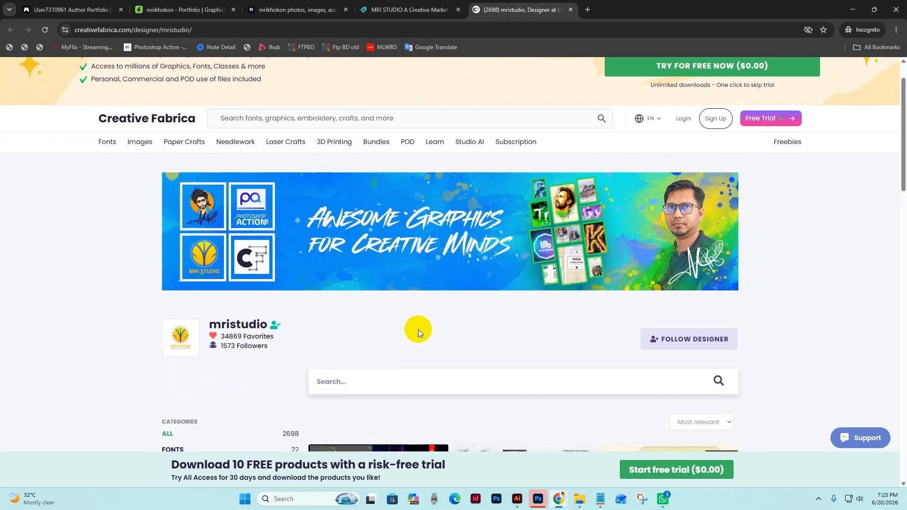
scroll(413, 327, down, 9)
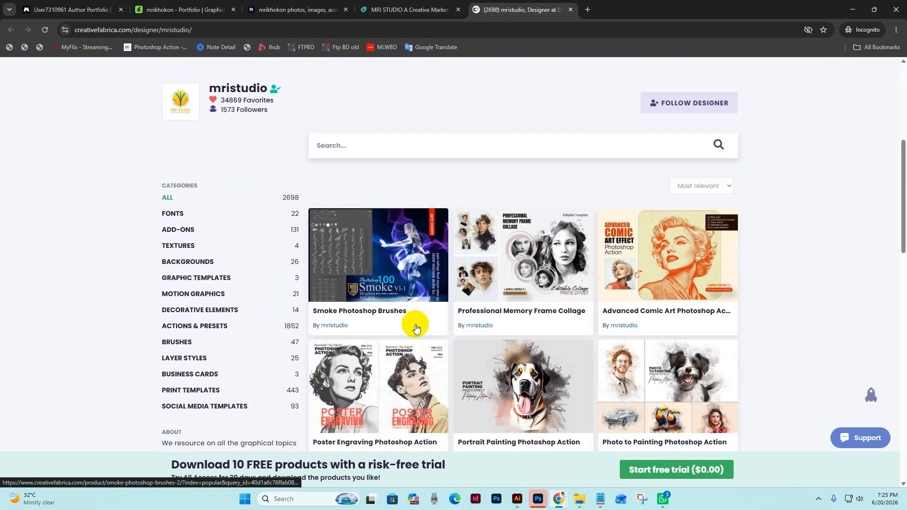
Look through the designer's portfolios on GraphicRiver and Adobe Stock.
click(177, 9)
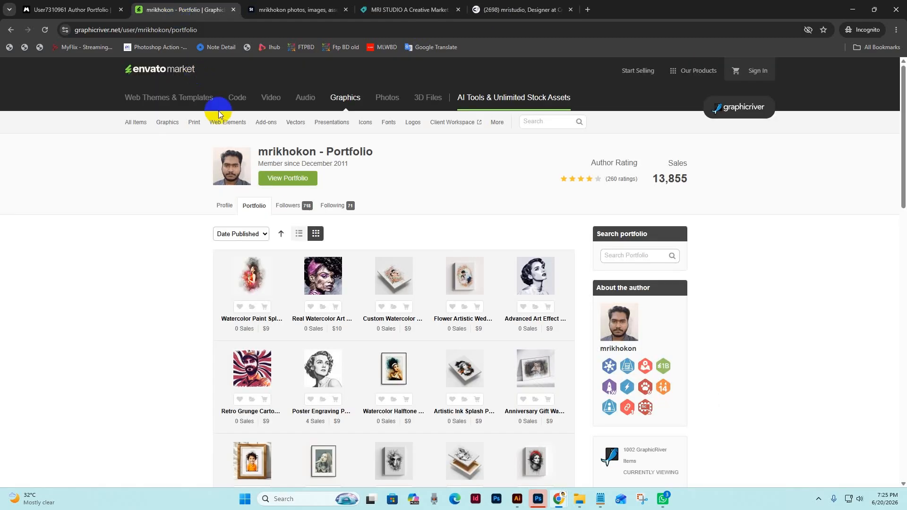
scroll(472, 222, down, 2)
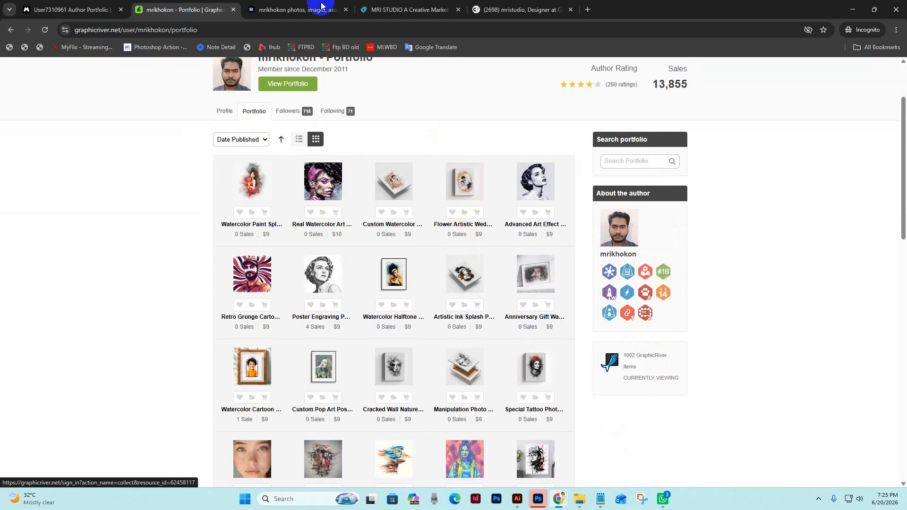
click(296, 11)
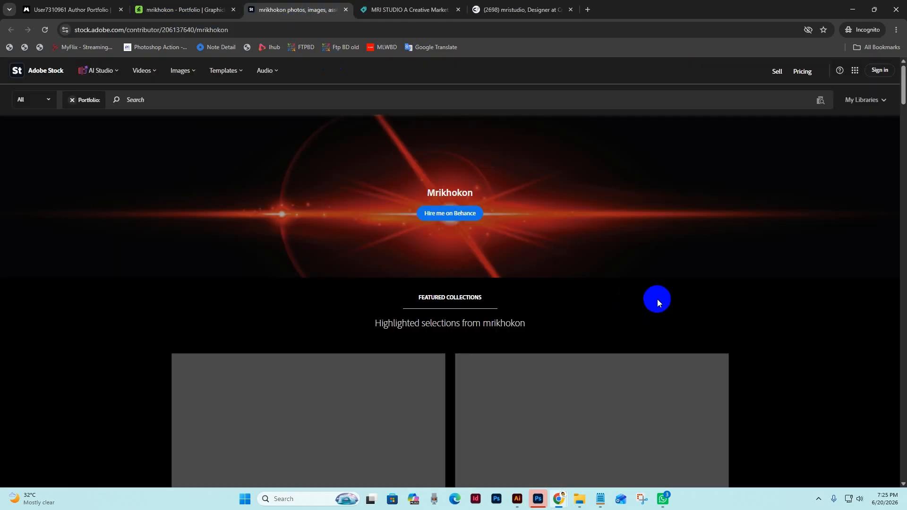
scroll(656, 299, down, 10)
scroll(834, 305, down, 10)
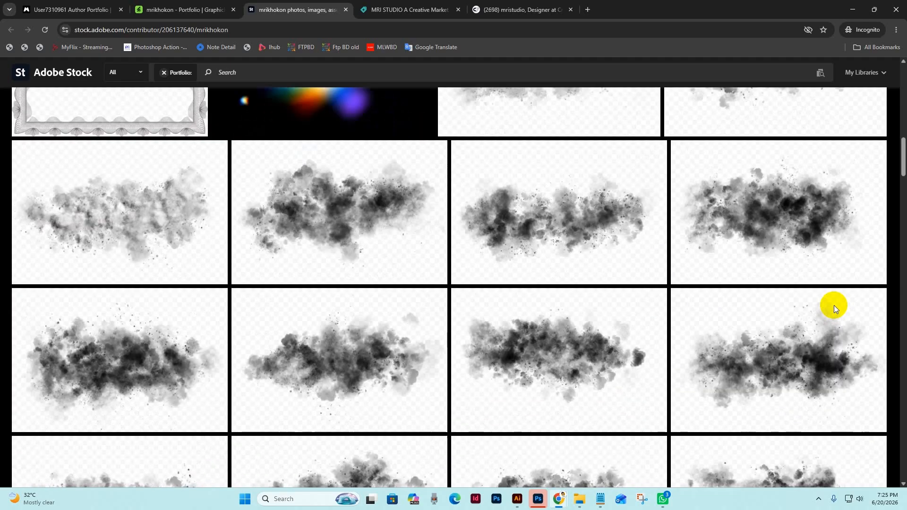
scroll(835, 307, down, 6)
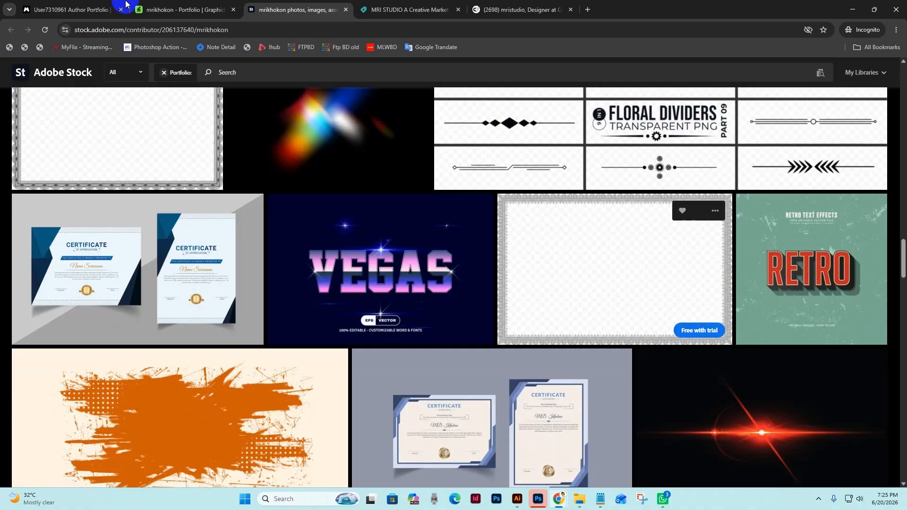
Browse the author's Magnific page, accepting its cookies, and look through the MRI STUDIO shop on Creative Market again.
click(64, 9)
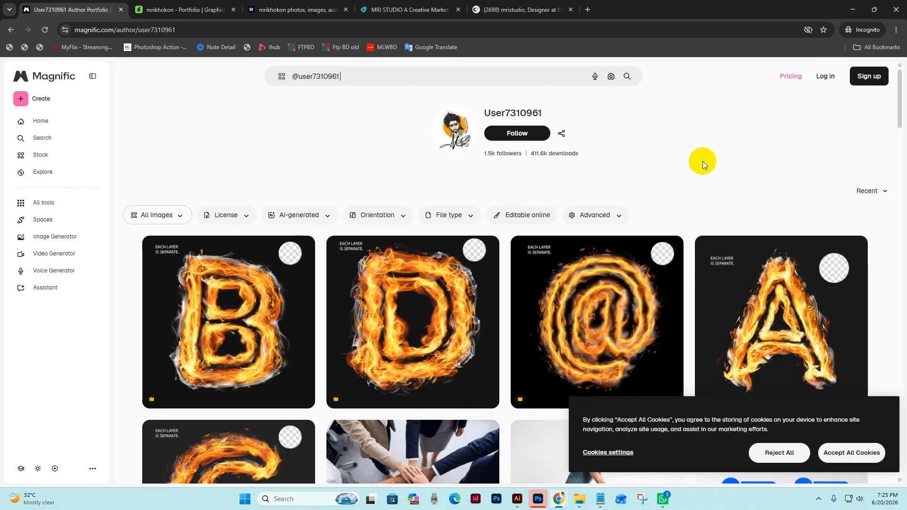
scroll(701, 163, down, 10)
click(869, 446)
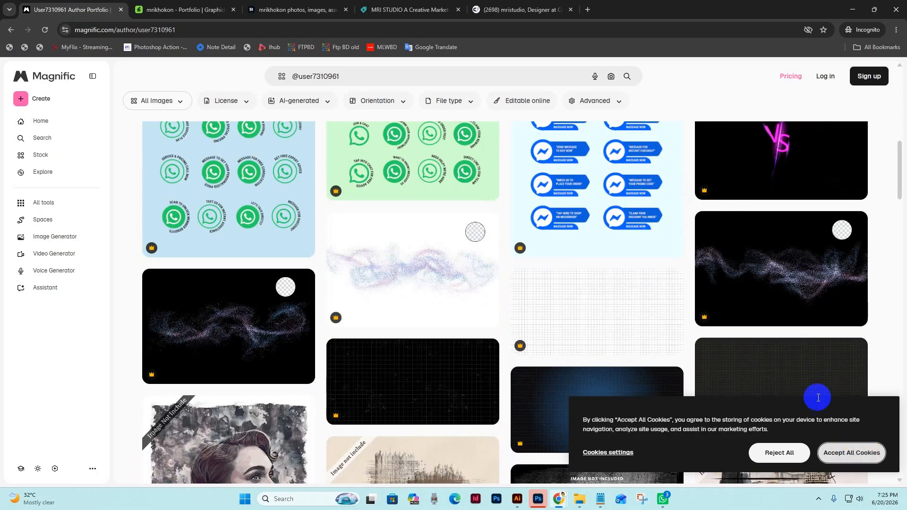
scroll(774, 318, down, 10)
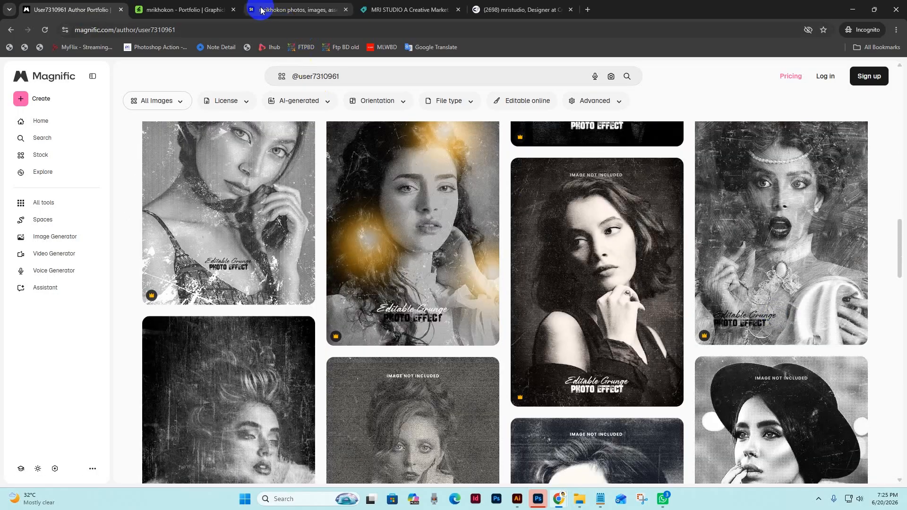
click(426, 11)
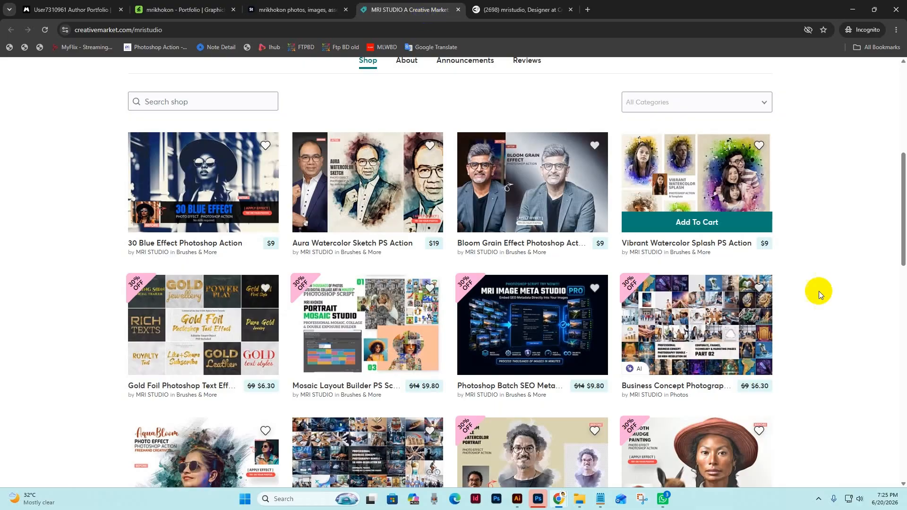
scroll(820, 289, up, 7)
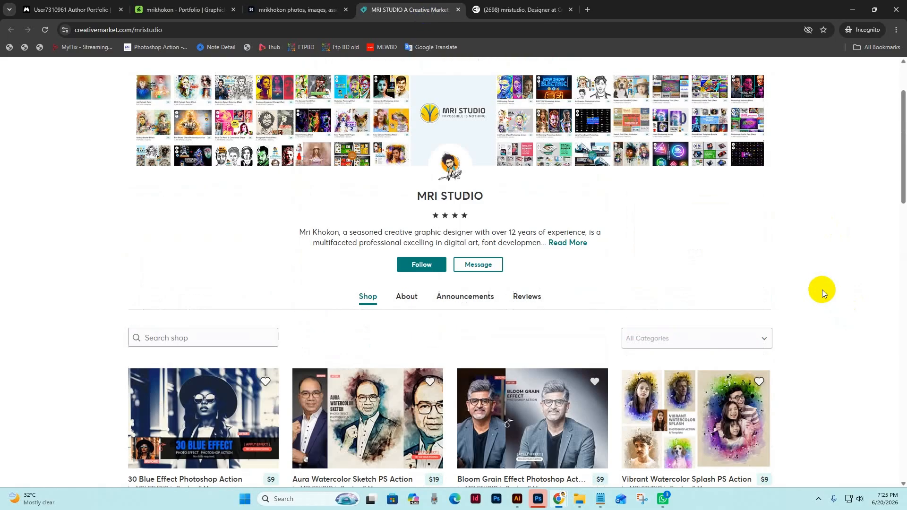
scroll(820, 279, down, 10)
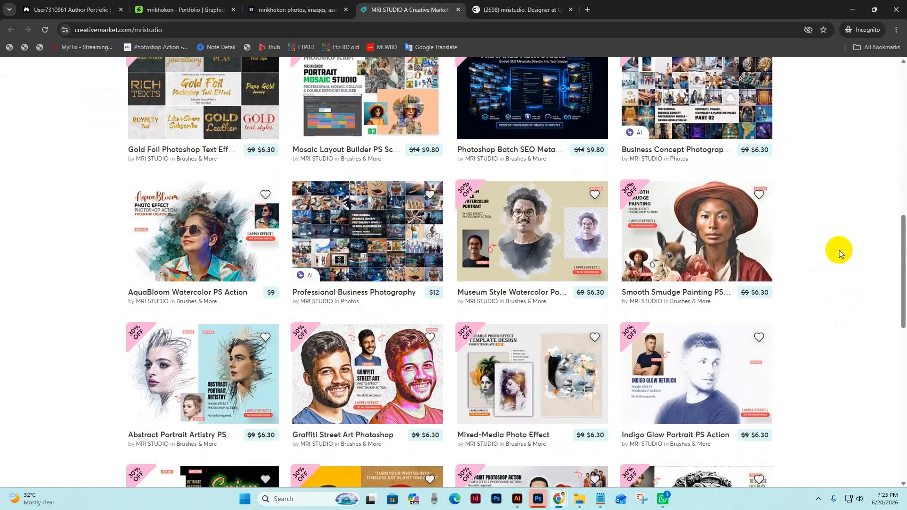
Switch back to Photoshop and dismiss the Energetic Storm action's completion message.
click(538, 499)
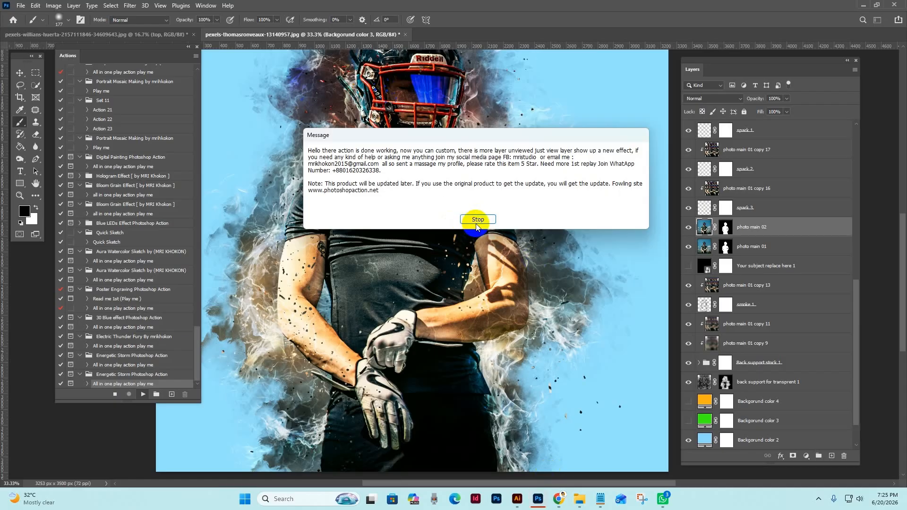
click(477, 220)
Examine the storm effect up close around the player's helmet, shirt, arms and gloves on the light blue background.
drag(441, 170, 483, 297)
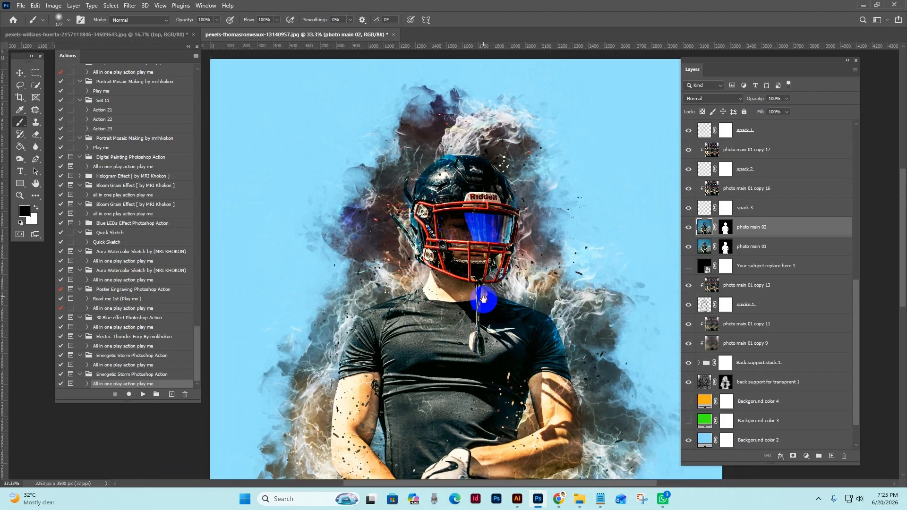
key(z)
click(552, 242)
drag(569, 326, 561, 193)
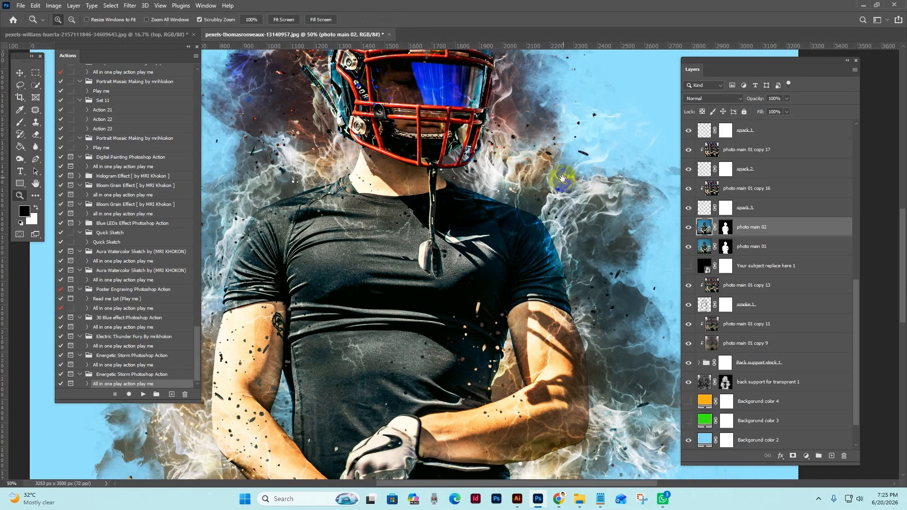
alt+click(556, 244)
drag(534, 290, 542, 144)
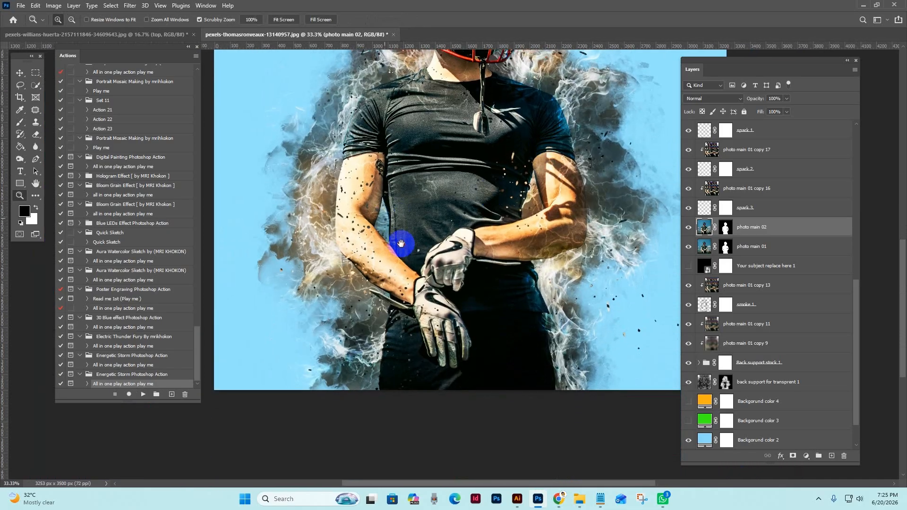
drag(400, 242, 421, 315)
drag(360, 221, 346, 319)
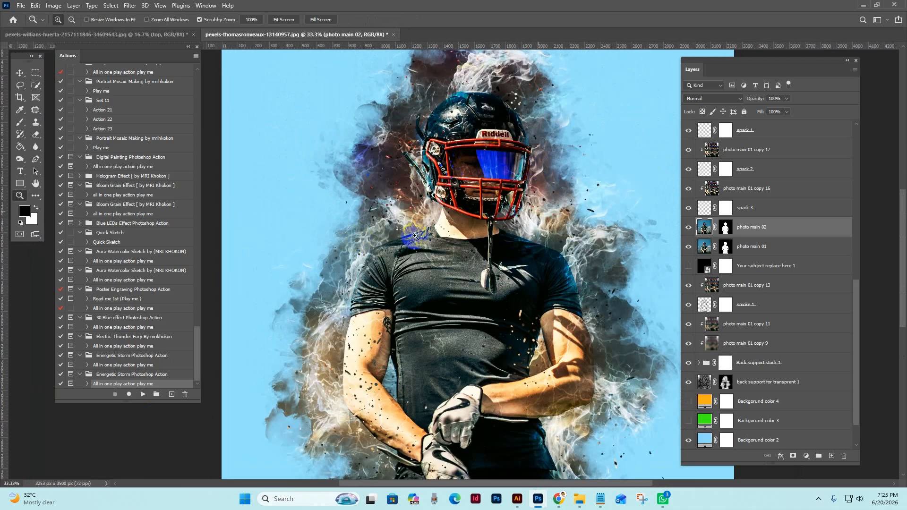
drag(565, 286, 592, 246)
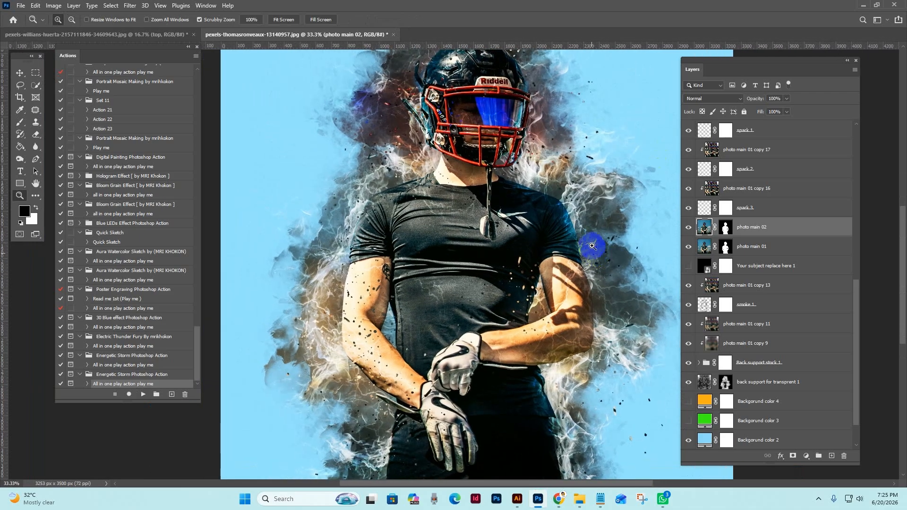